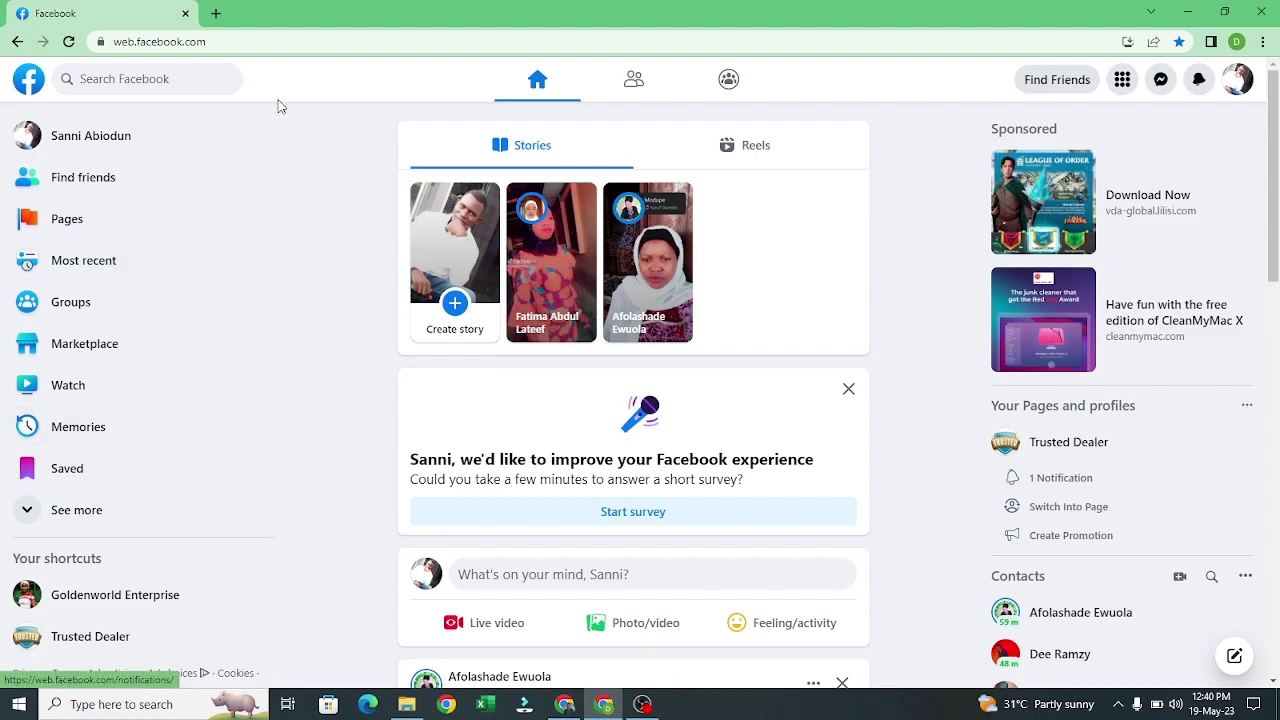
# Step: Load business.facebook.com/overview in a new Chrome tab
pyautogui.click(217, 14)
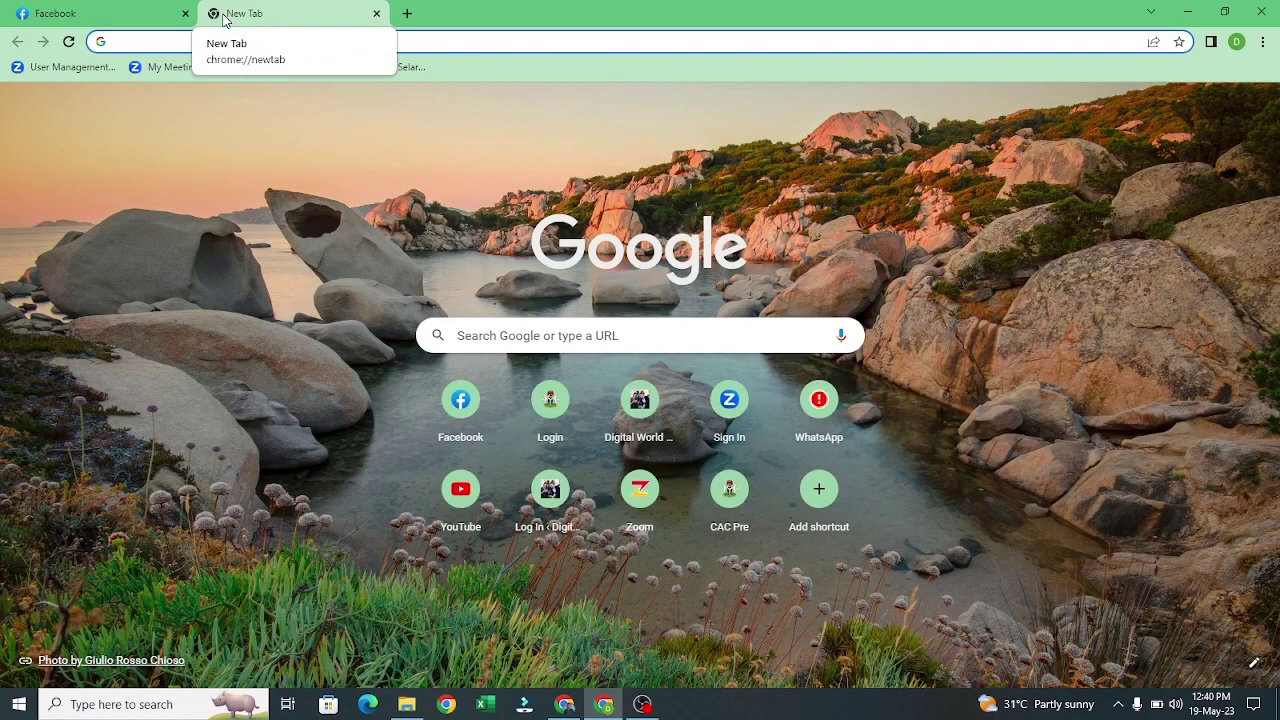
pyautogui.write('busi')
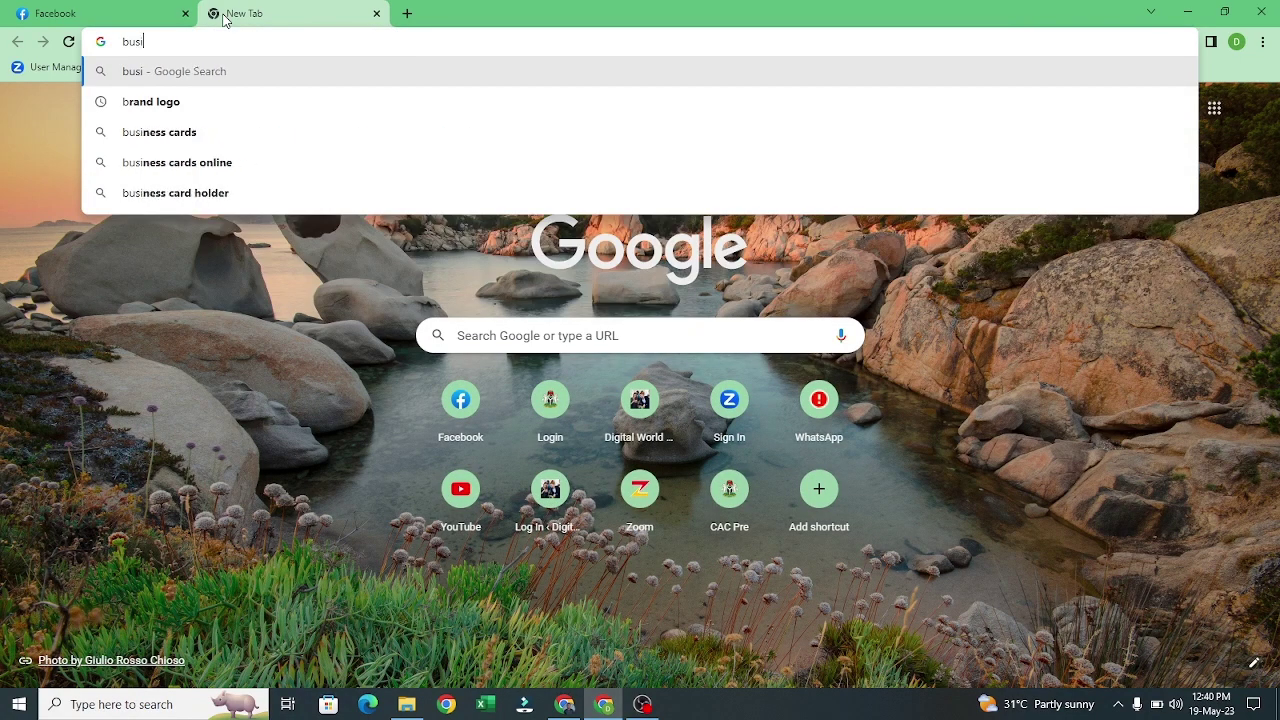
pyautogui.write('nes')
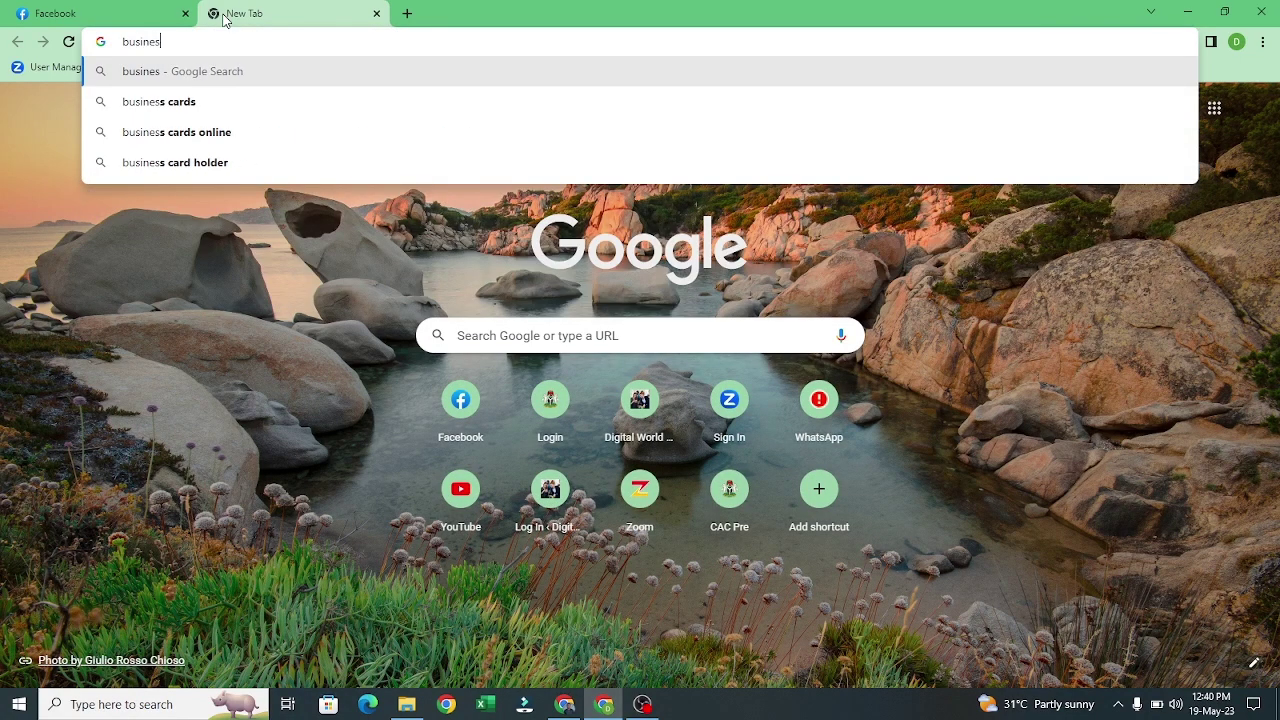
pyautogui.write('s.f')
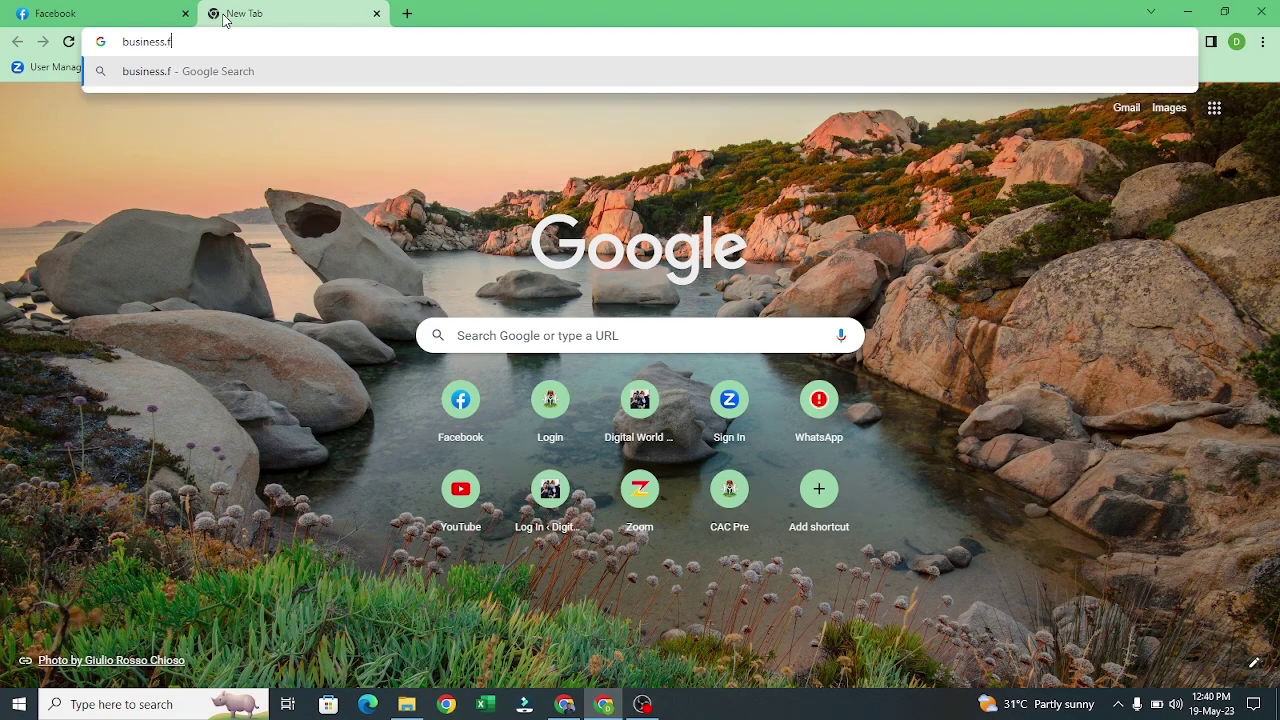
pyautogui.write('ac')
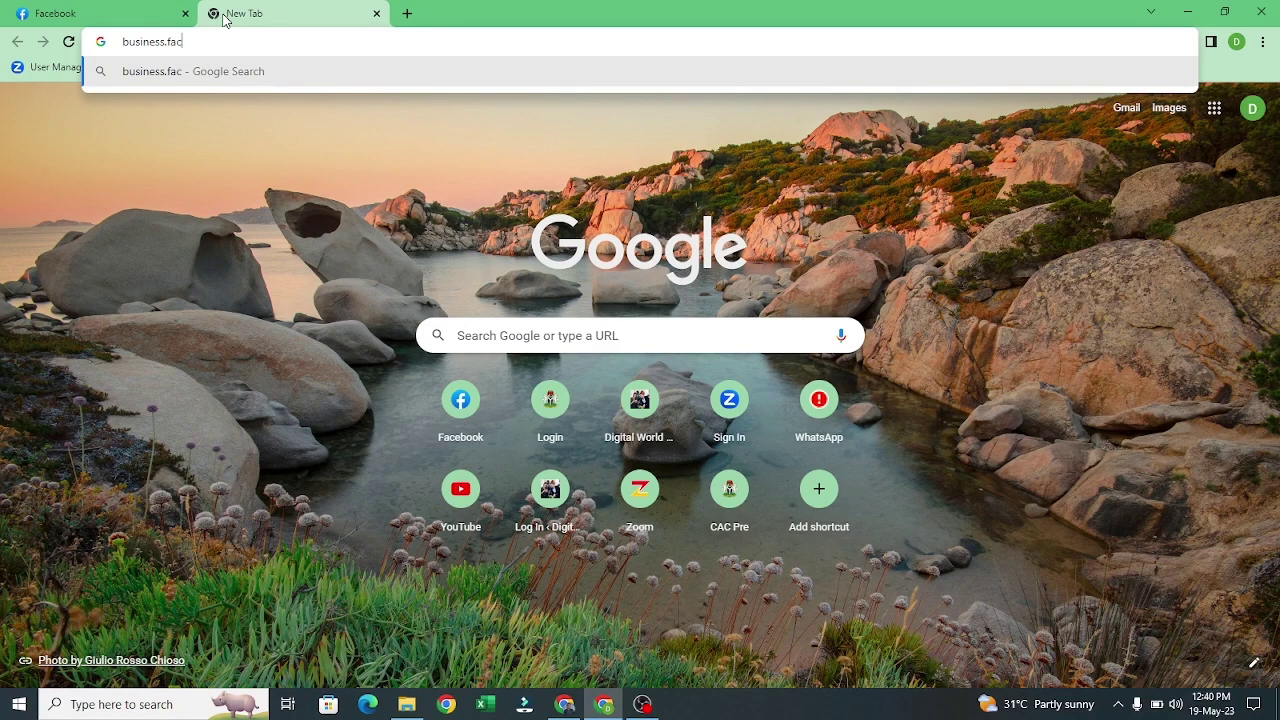
pyautogui.write('ebook')
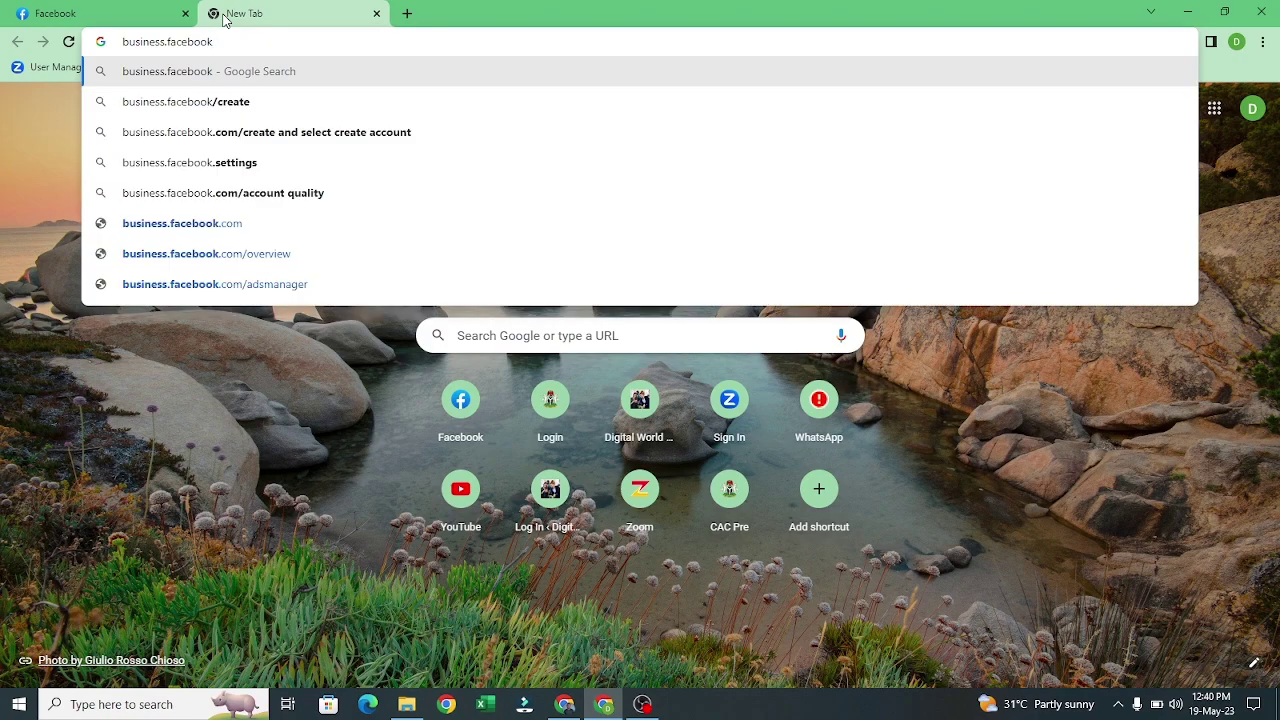
pyautogui.write('.')
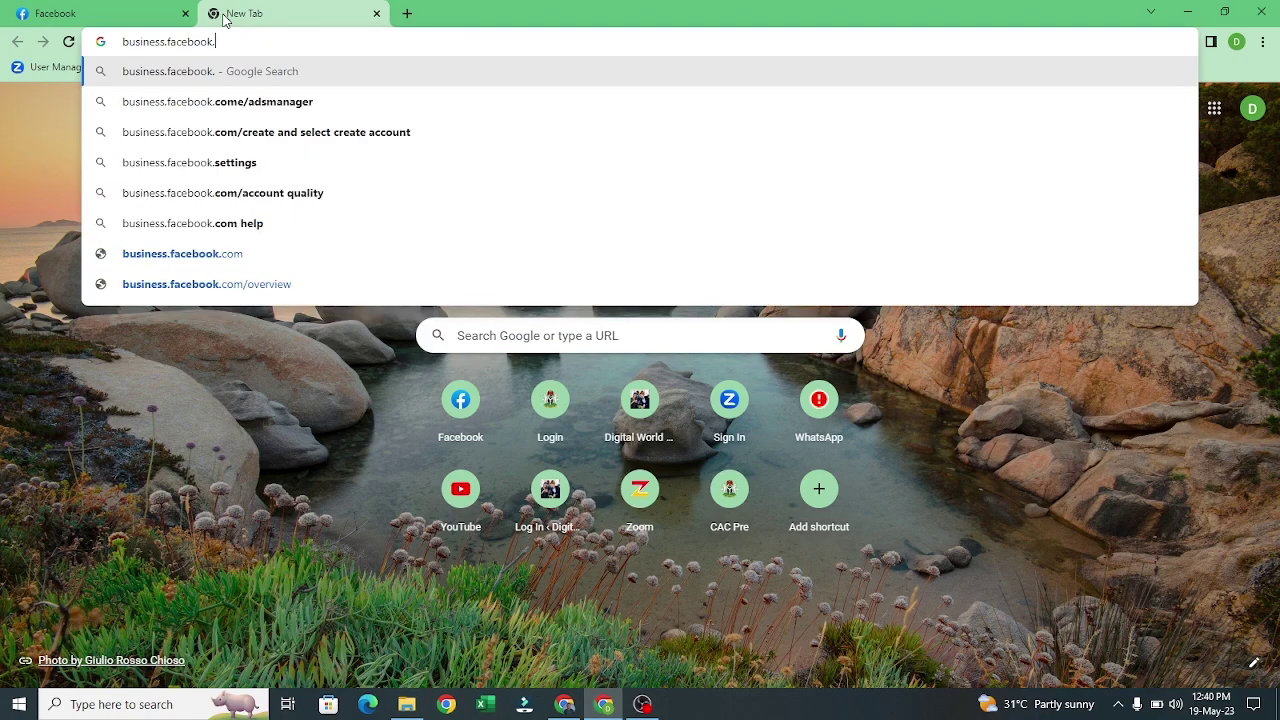
pyautogui.write('com')
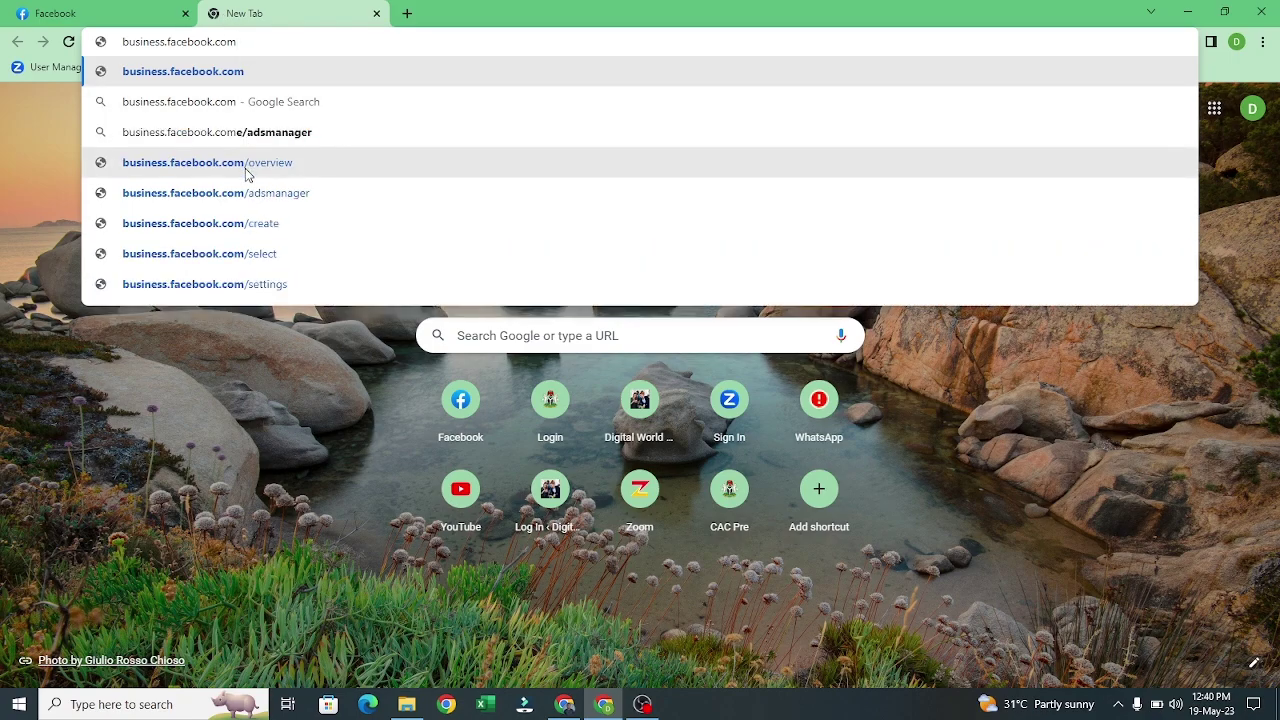
pyautogui.write('/')
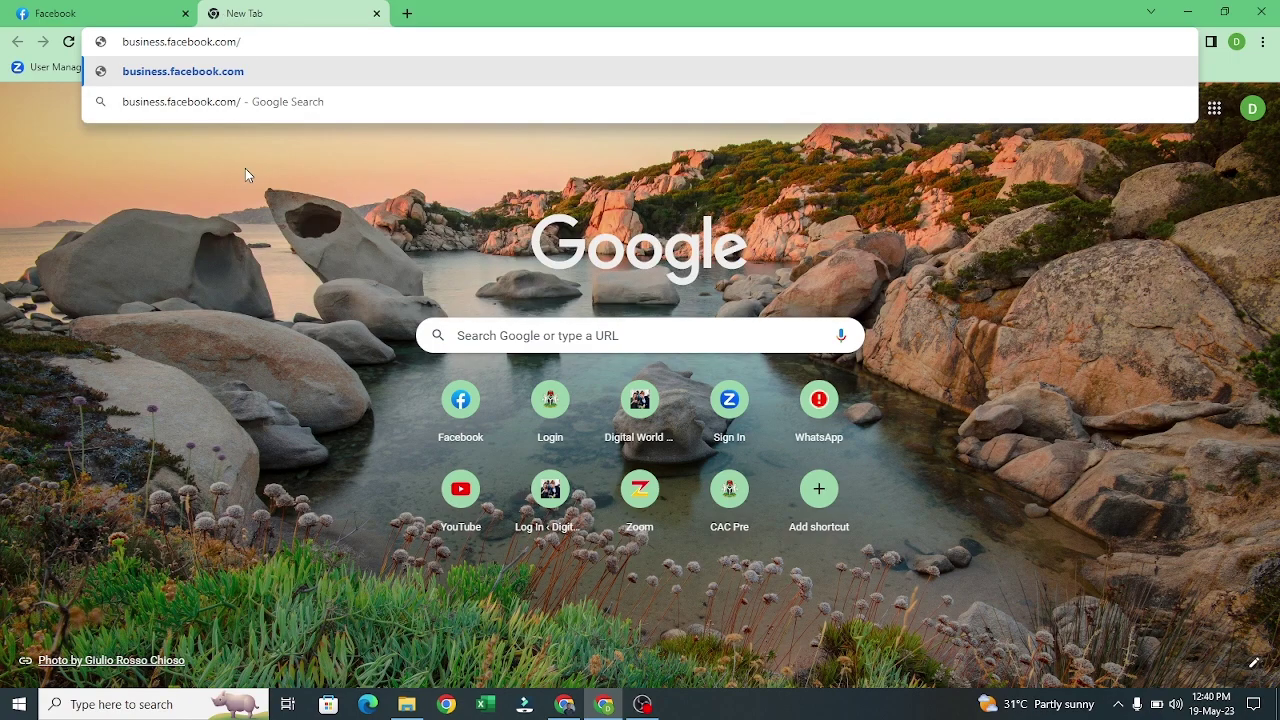
pyautogui.write('over')
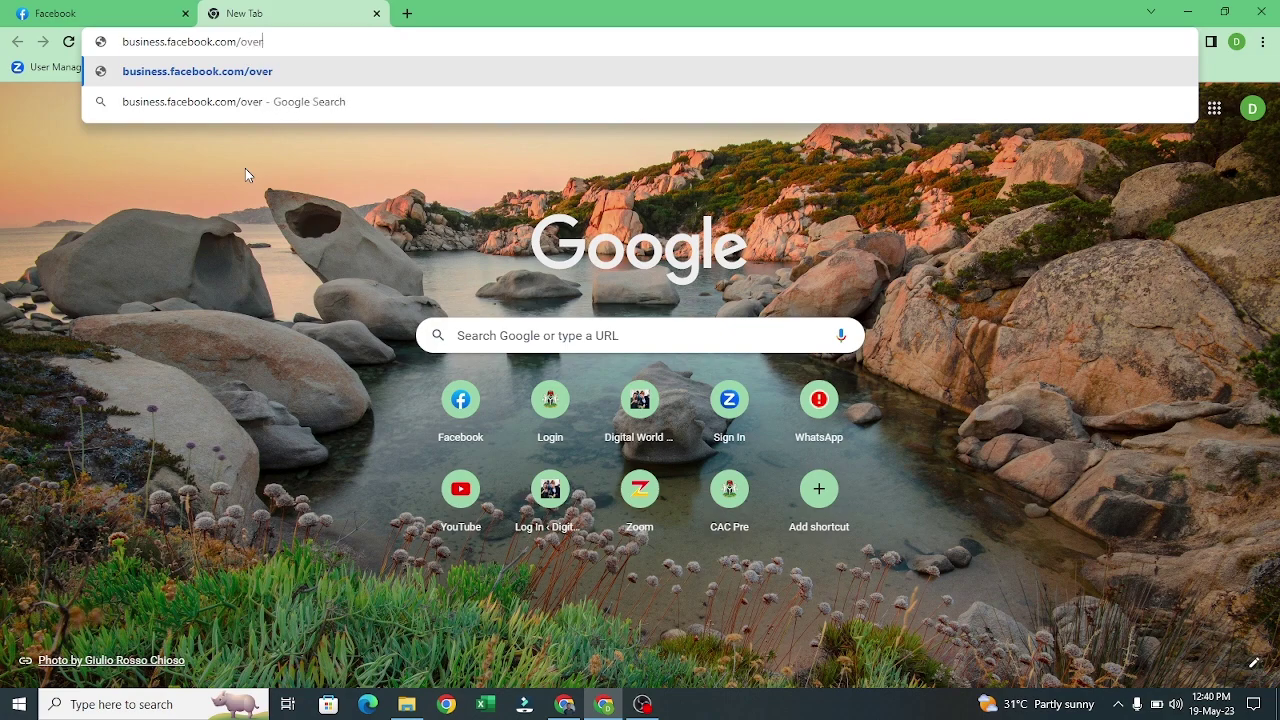
pyautogui.write('view')
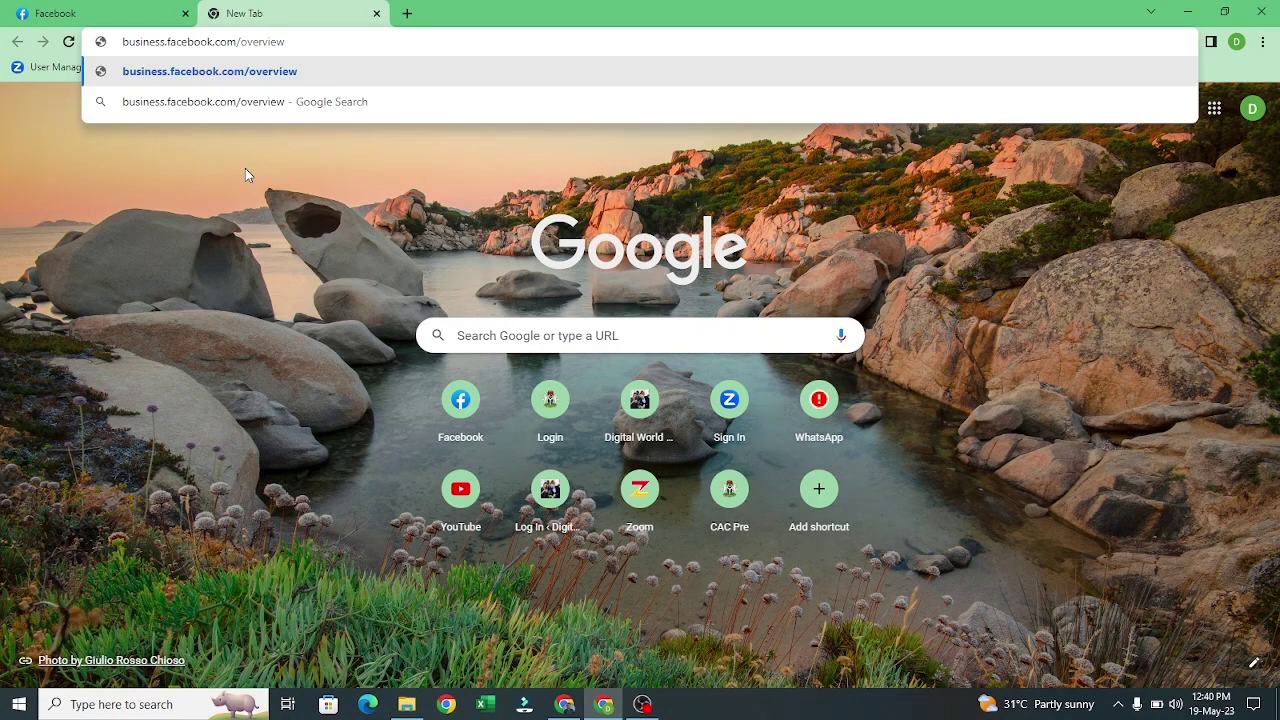
pyautogui.press('Return')
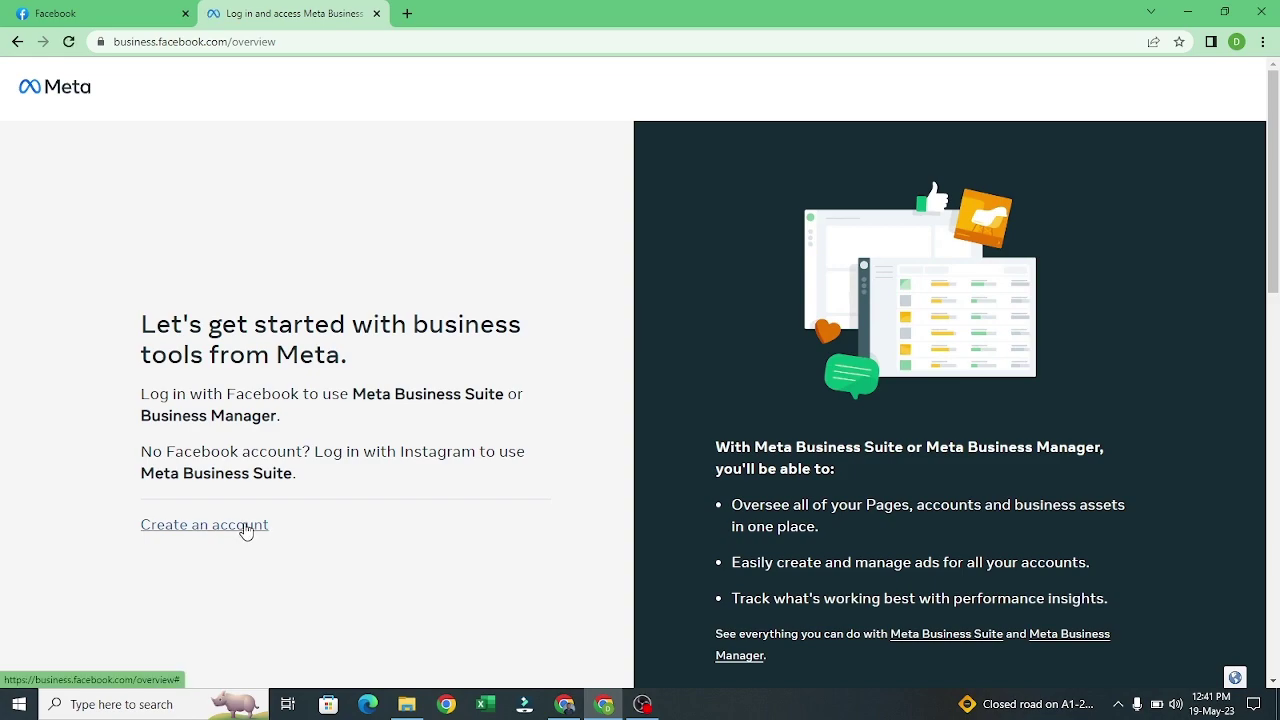
# Step: Start a new business account with Create an account and focus the business name field
pyautogui.click(246, 528)
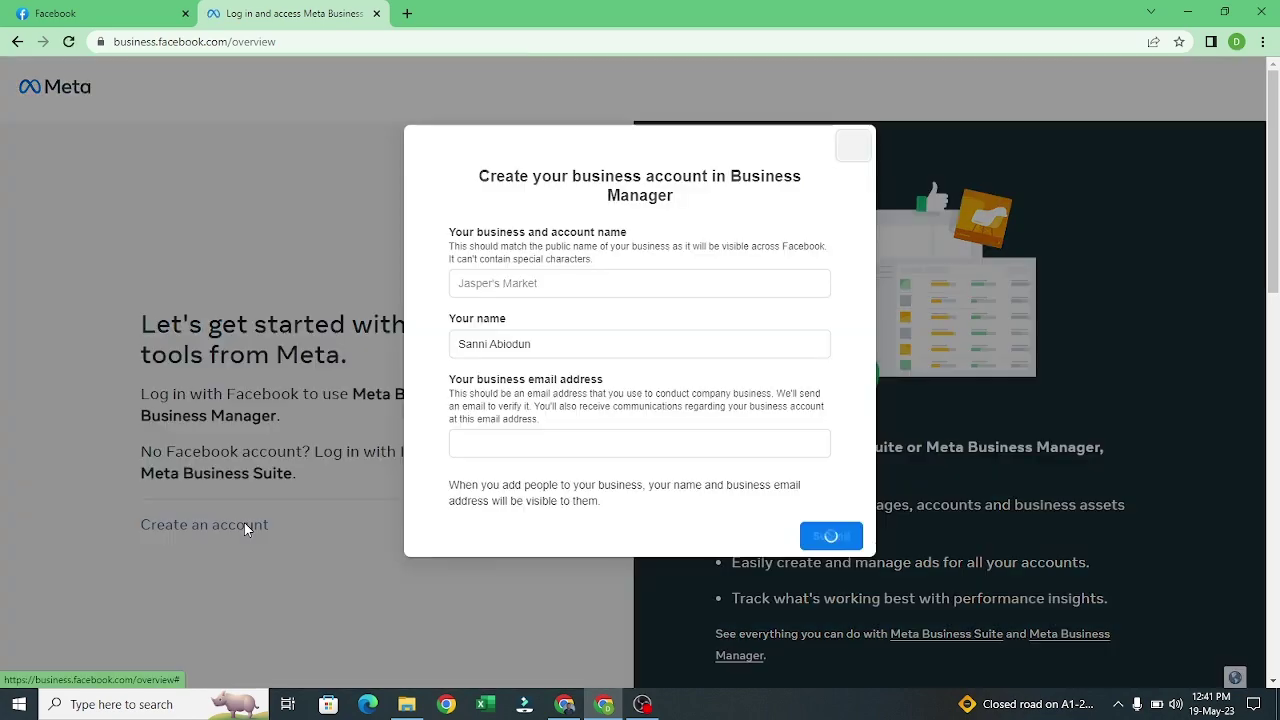
pyautogui.click(499, 277)
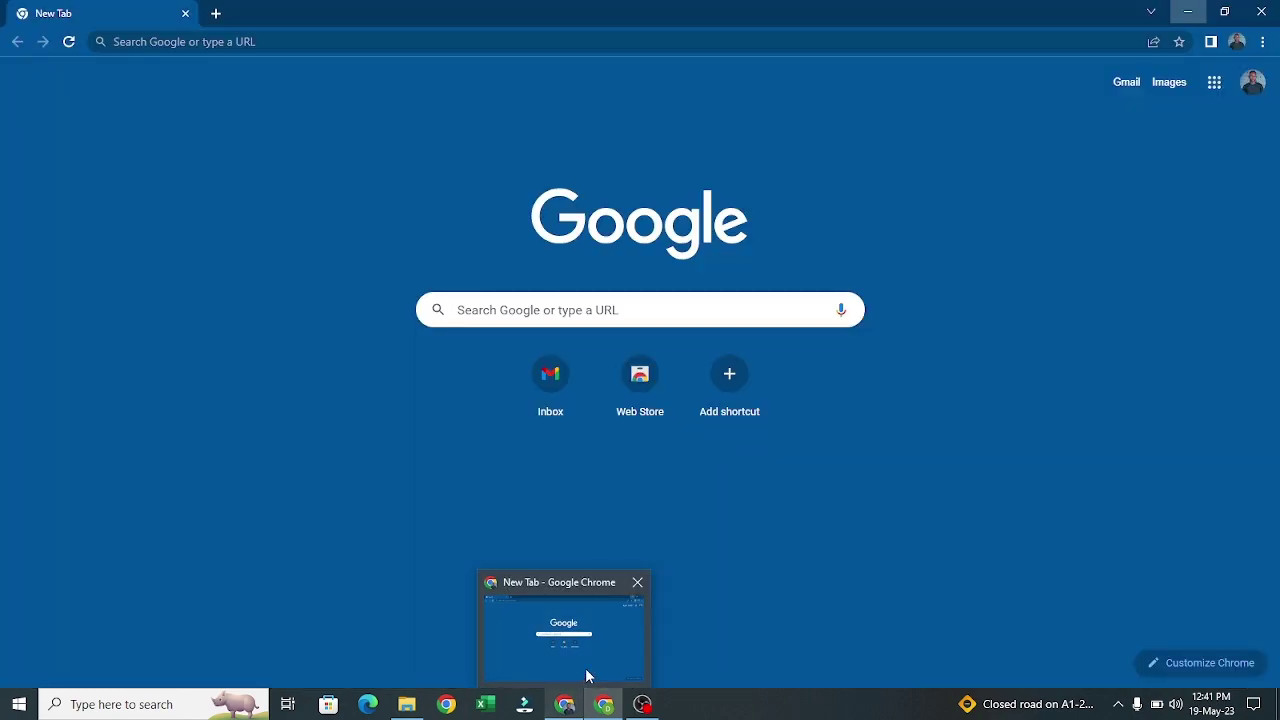
pyautogui.click(588, 676)
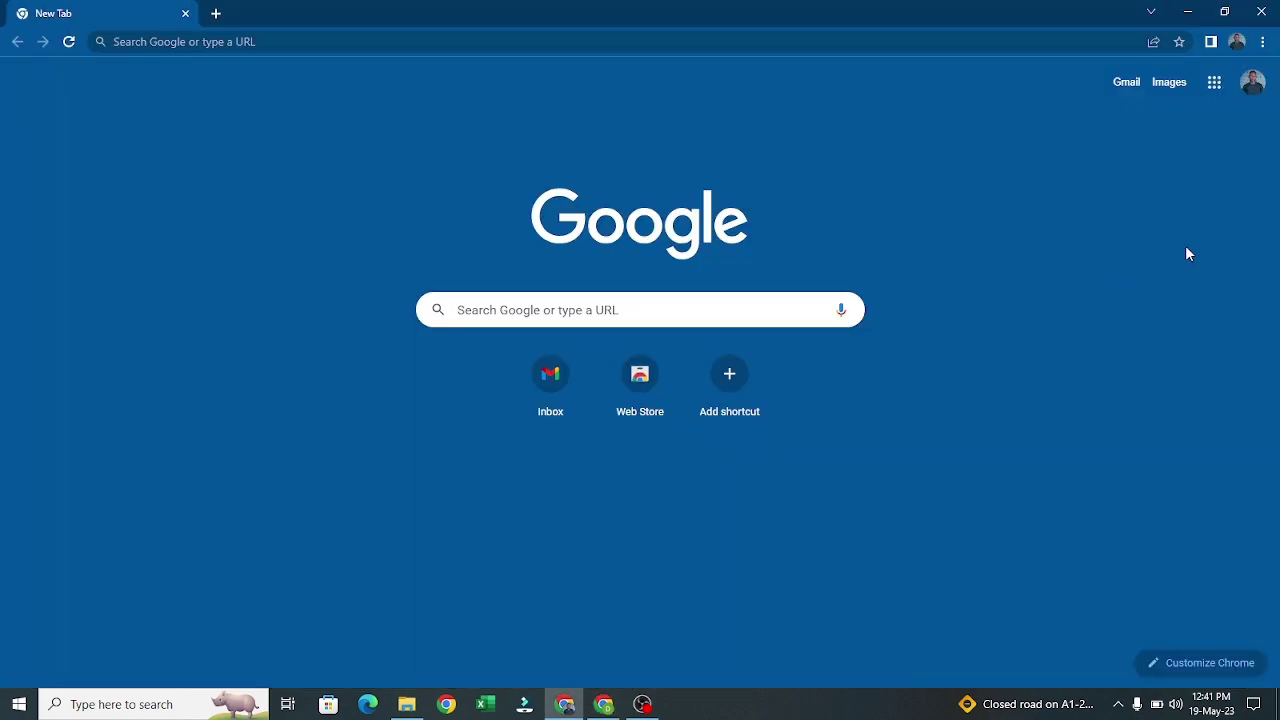
pyautogui.click(1246, 84)
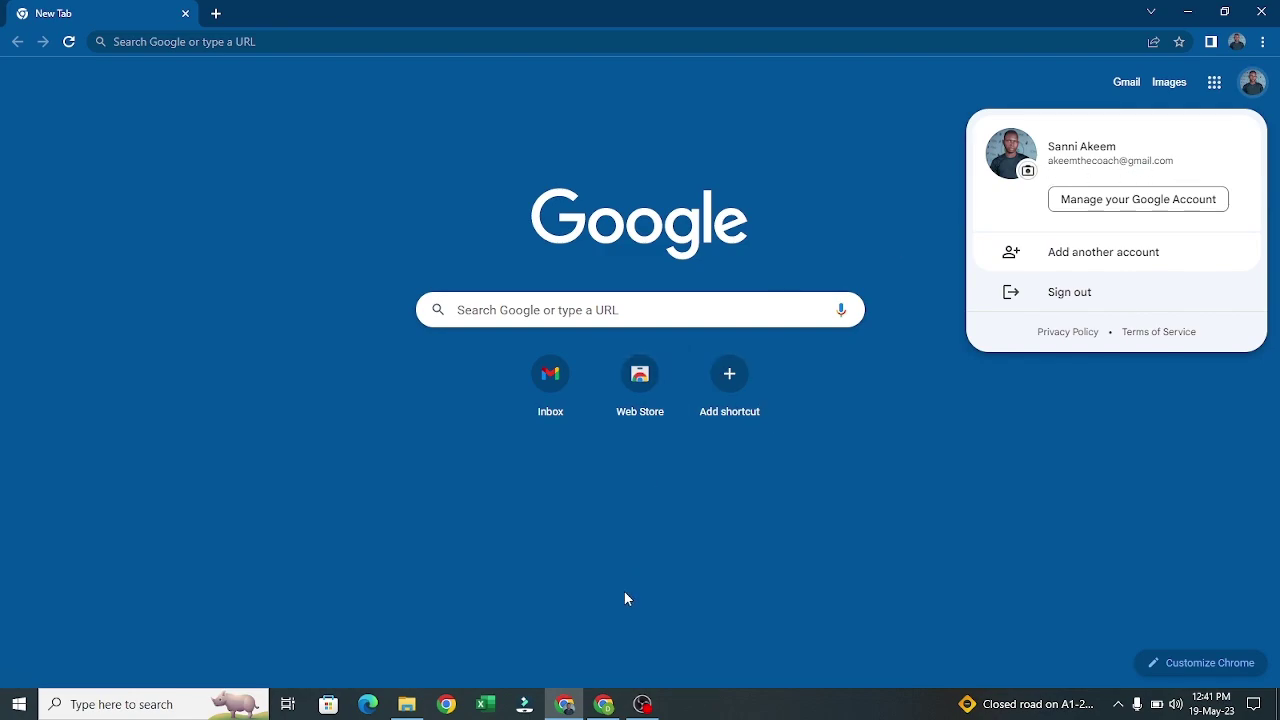
# Step: Enter the business and account name, fixing typos, then move to the business email field
pyautogui.moveTo(590, 704)
pyautogui.click(605, 625)
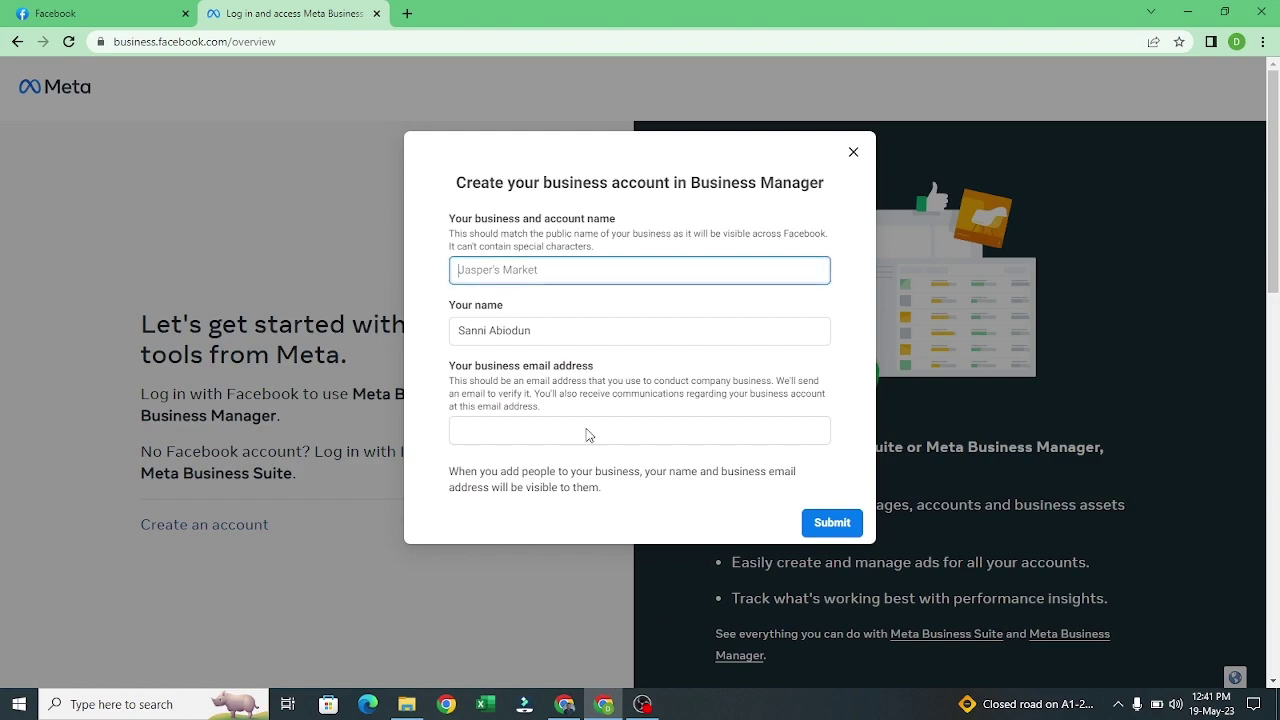
pyautogui.write('Akeemthe')
pyautogui.press('BackSpace')
pyautogui.press('BackSpace')
pyautogui.press('BackSpace')
pyautogui.write('Thev')
pyautogui.press('BackSpace')
pyautogui.write('Ba')
pyautogui.write('a')
pyautogui.write('ch')
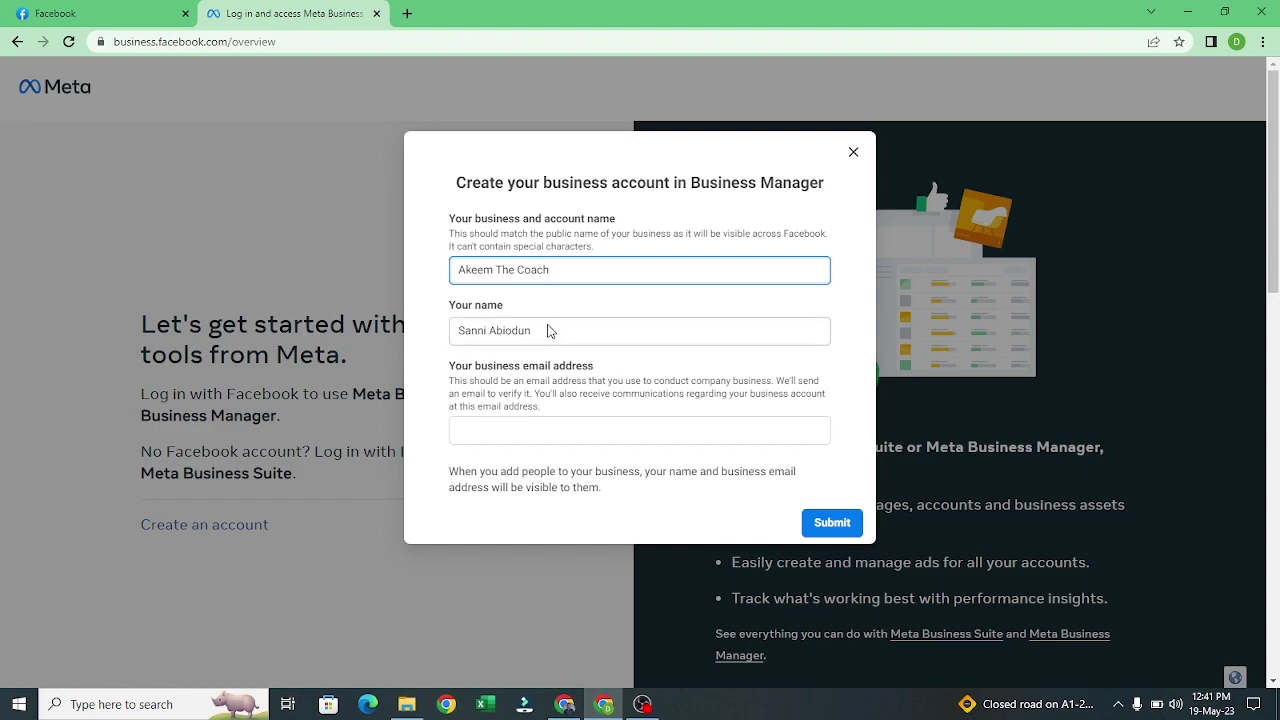
pyautogui.click(538, 433)
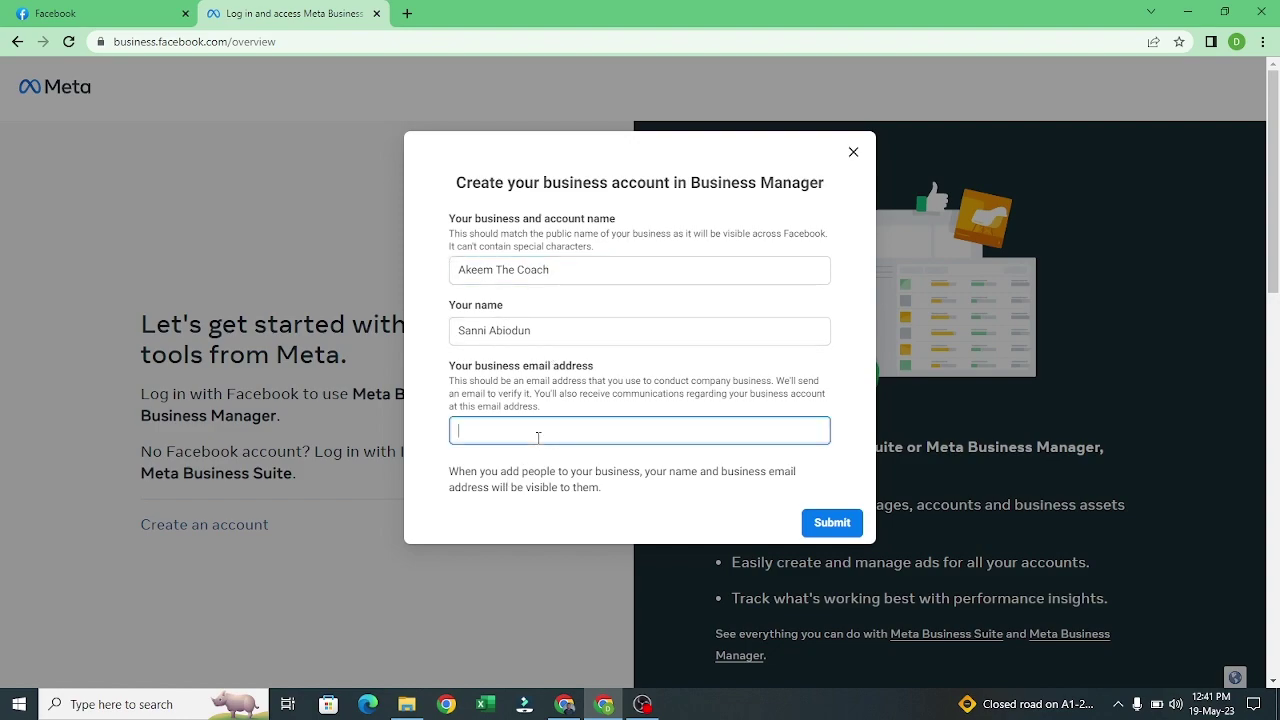
pyautogui.moveTo(564, 704)
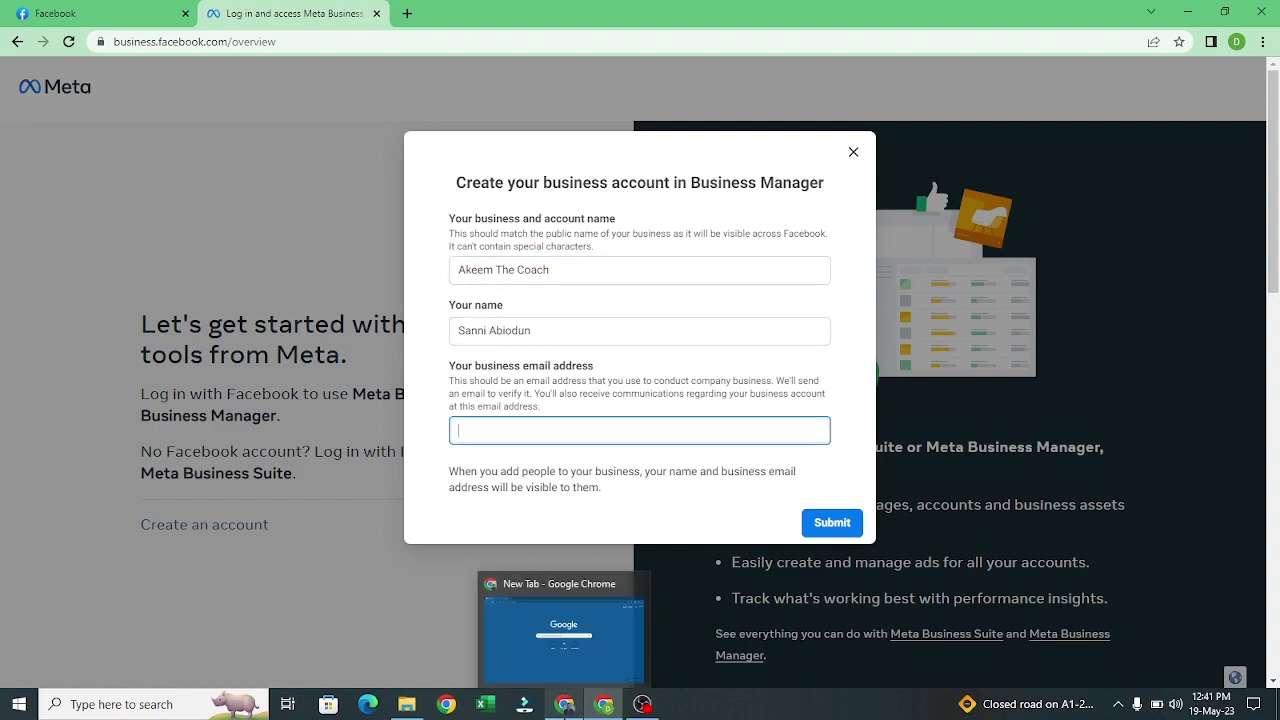
pyautogui.click(602, 659)
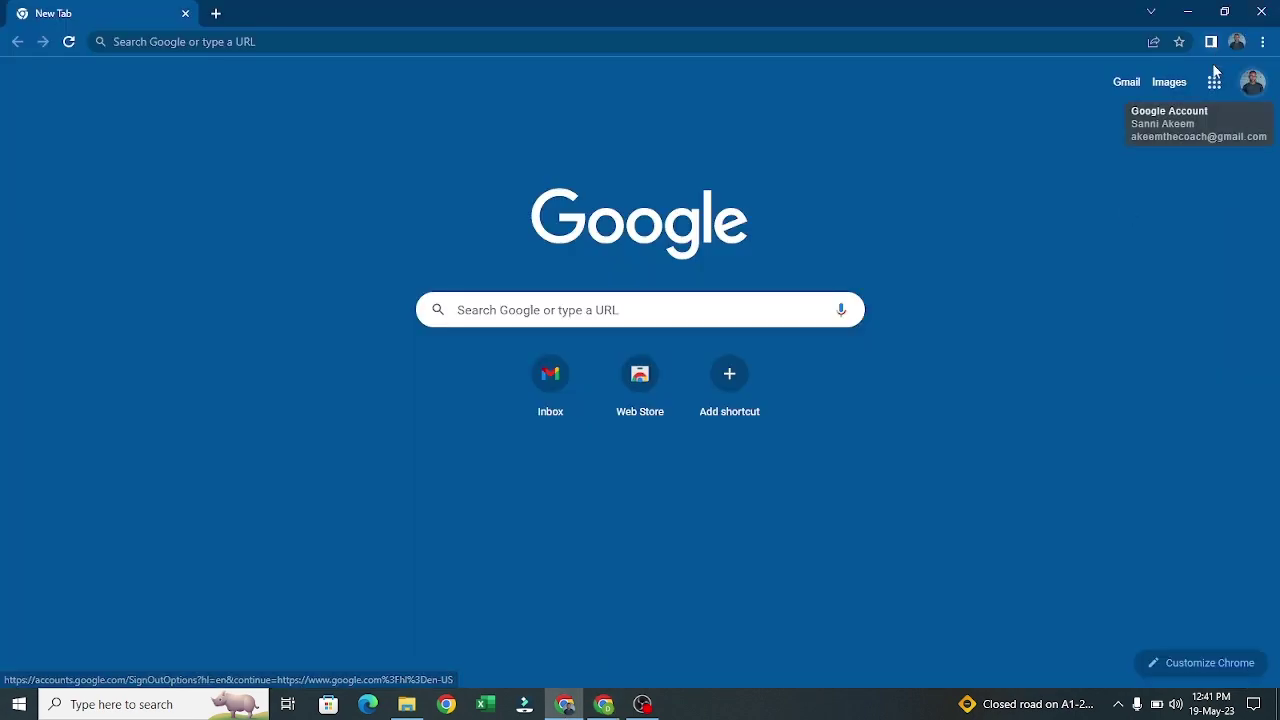
pyautogui.click(1250, 84)
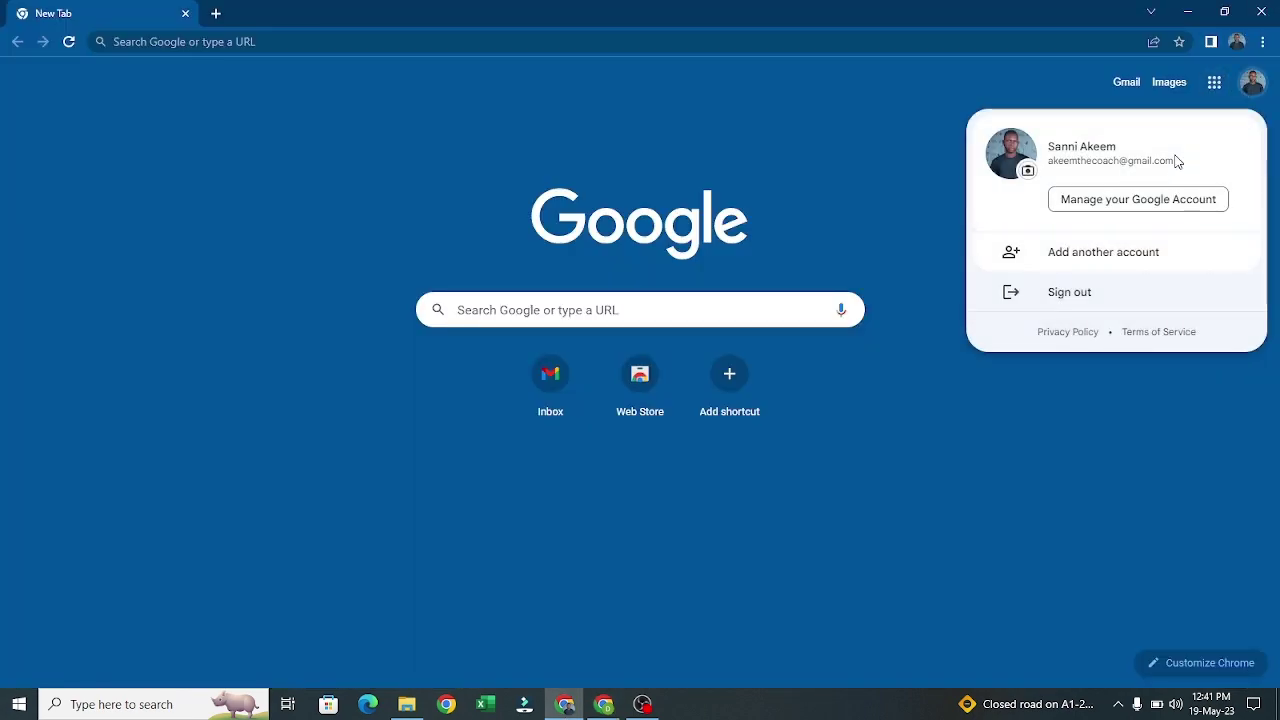
pyautogui.moveTo(1176, 166); pyautogui.dragTo(1051, 165)
pyautogui.hotkey('ctrl', 'c')
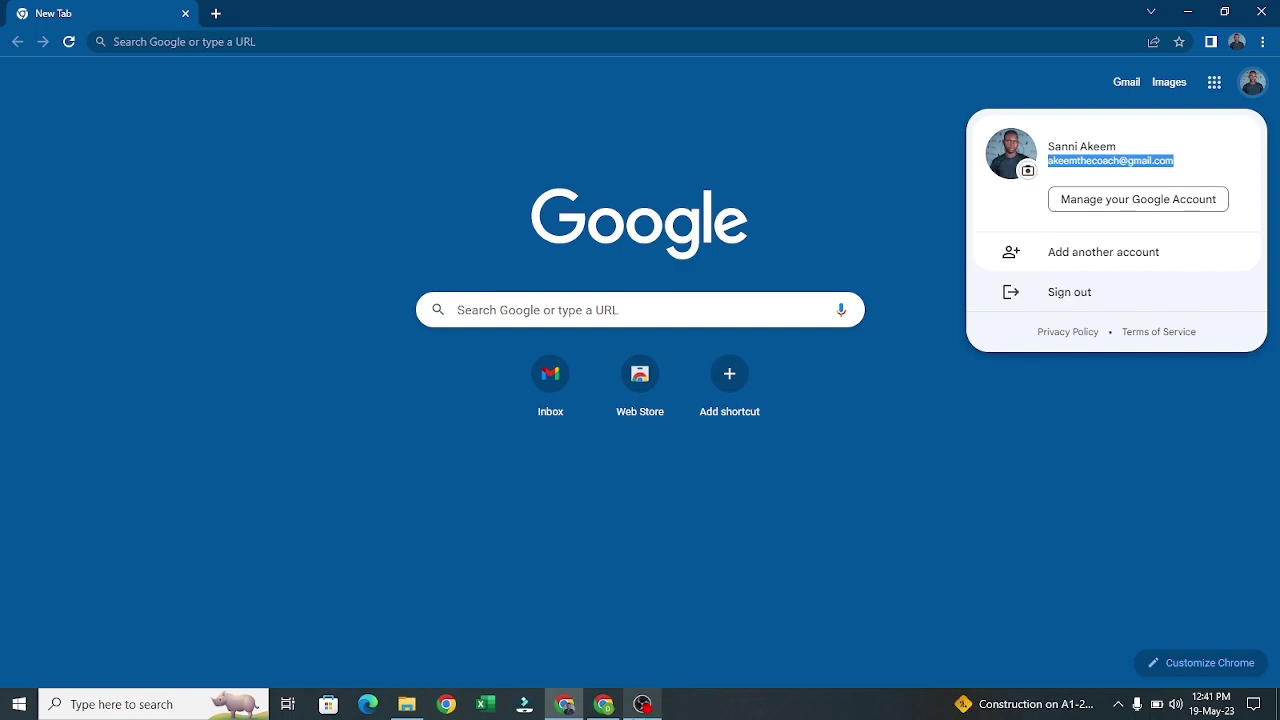
pyautogui.moveTo(604, 704)
pyautogui.click(606, 600)
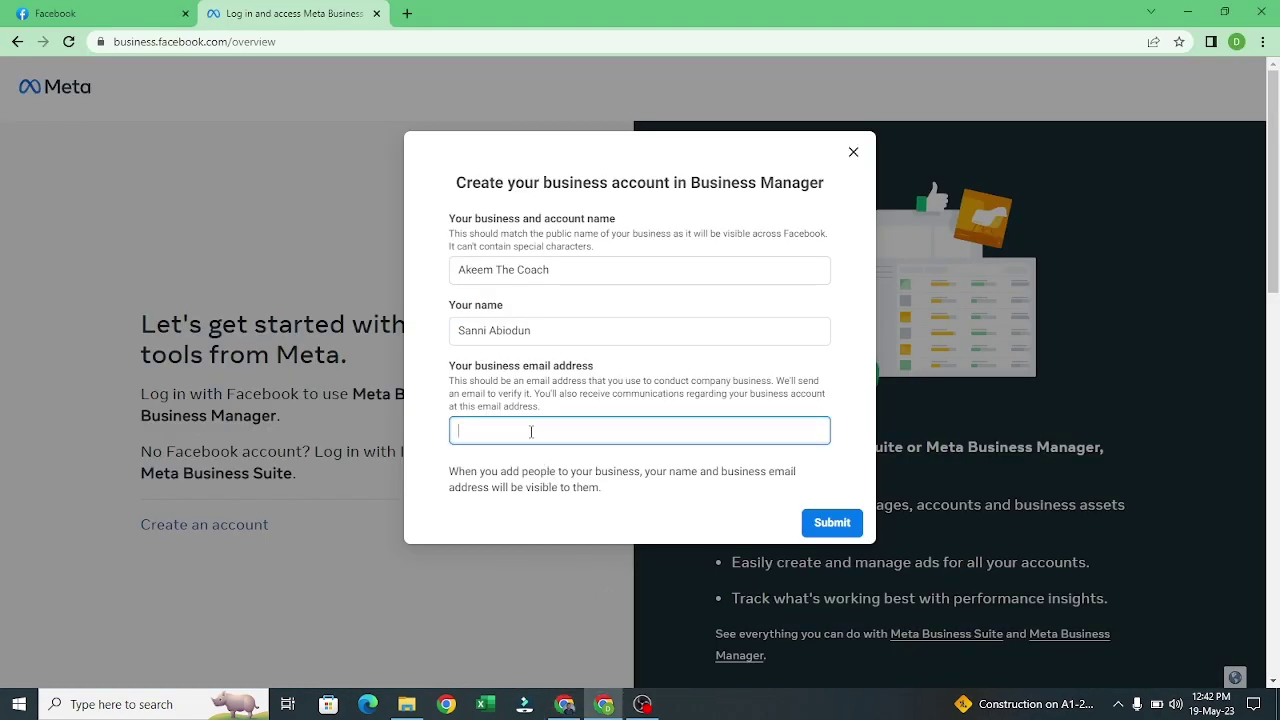
# Step: Paste the business email, replace the business name with the corrected one, and submit the form
pyautogui.hotkey('ctrl', 'v')
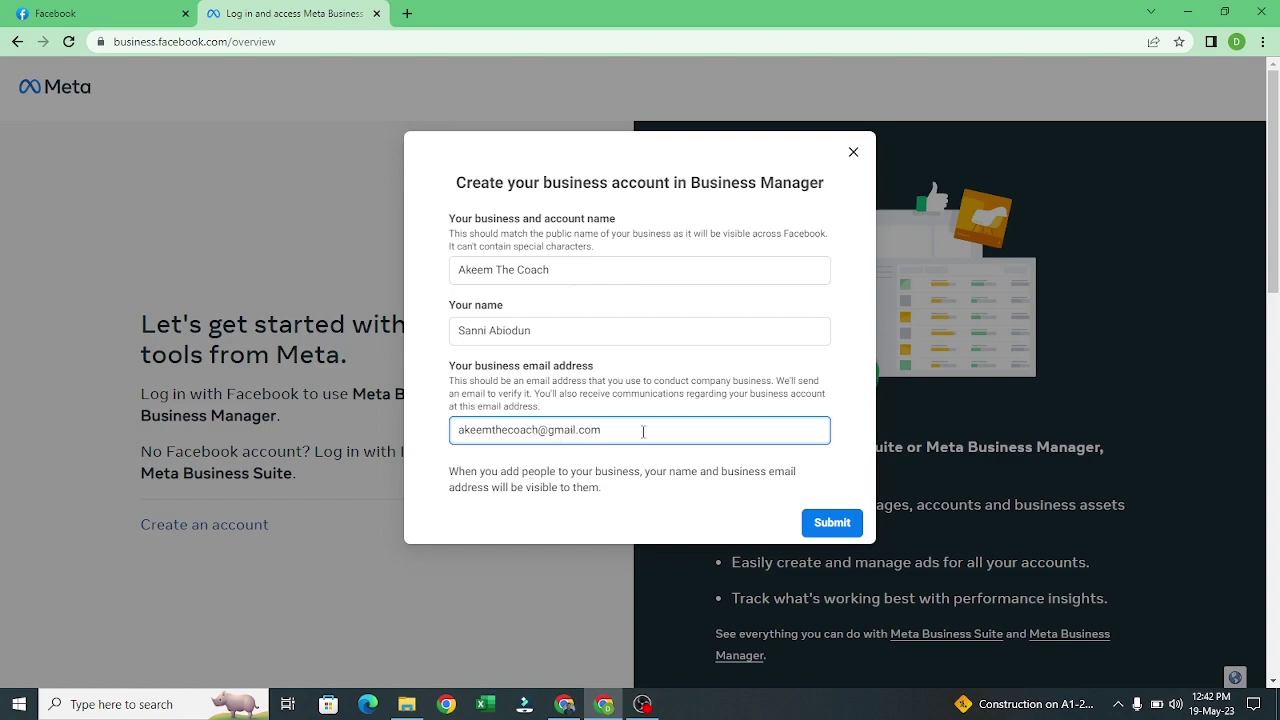
pyautogui.tripleClick(557, 271)
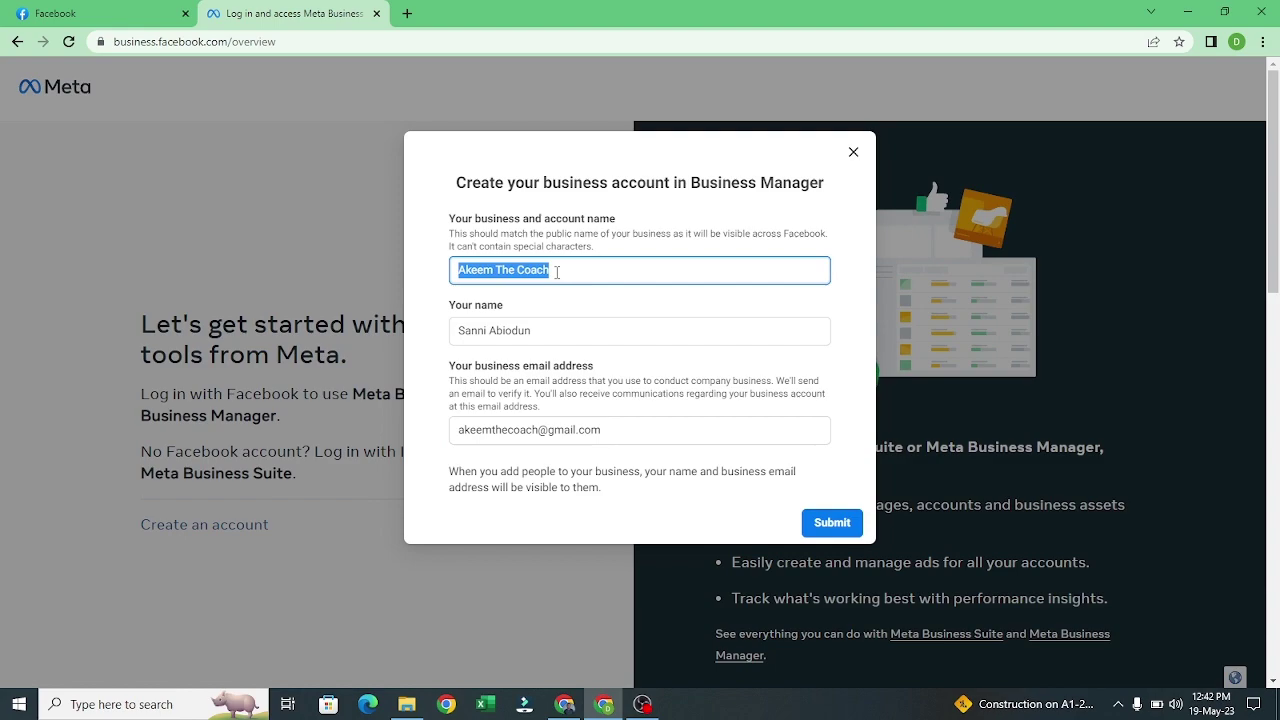
pyautogui.press('BackSpace')
pyautogui.write('Cach')
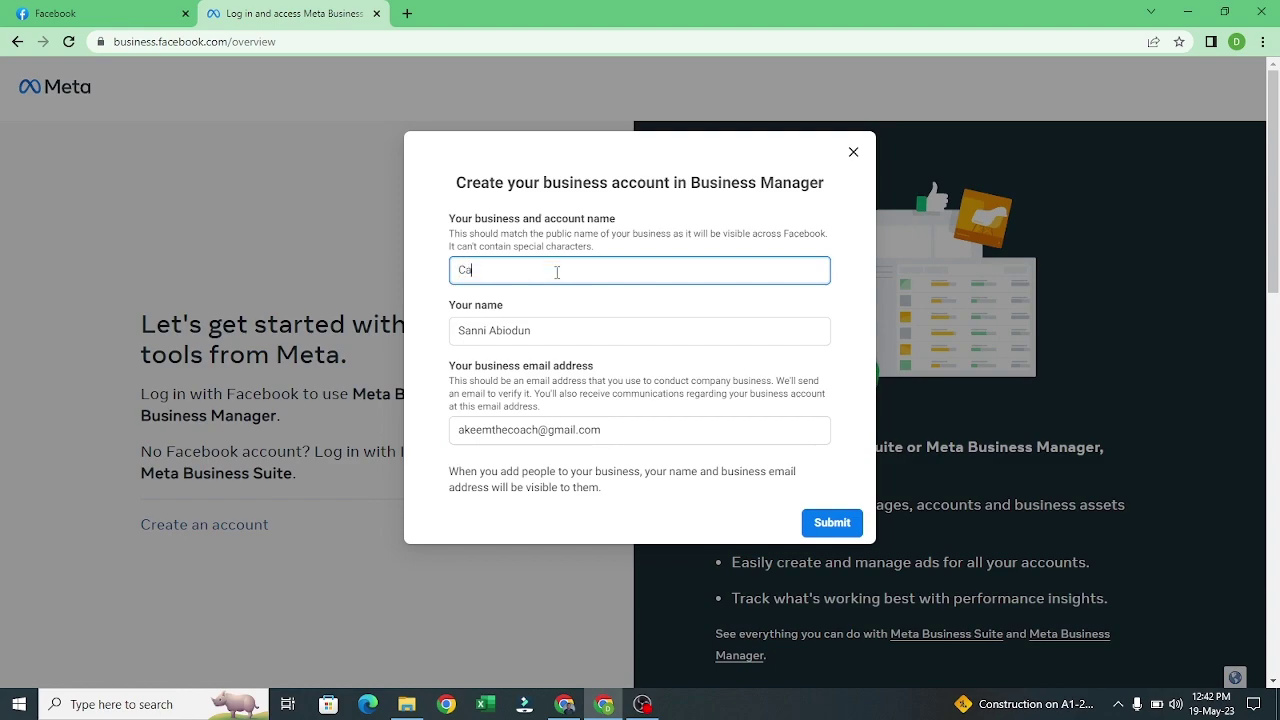
pyautogui.press('BackSpace')
pyautogui.press('BackSpace')
pyautogui.press('BackSpace')
pyautogui.write('oach Akeem')
pyautogui.click(832, 523)
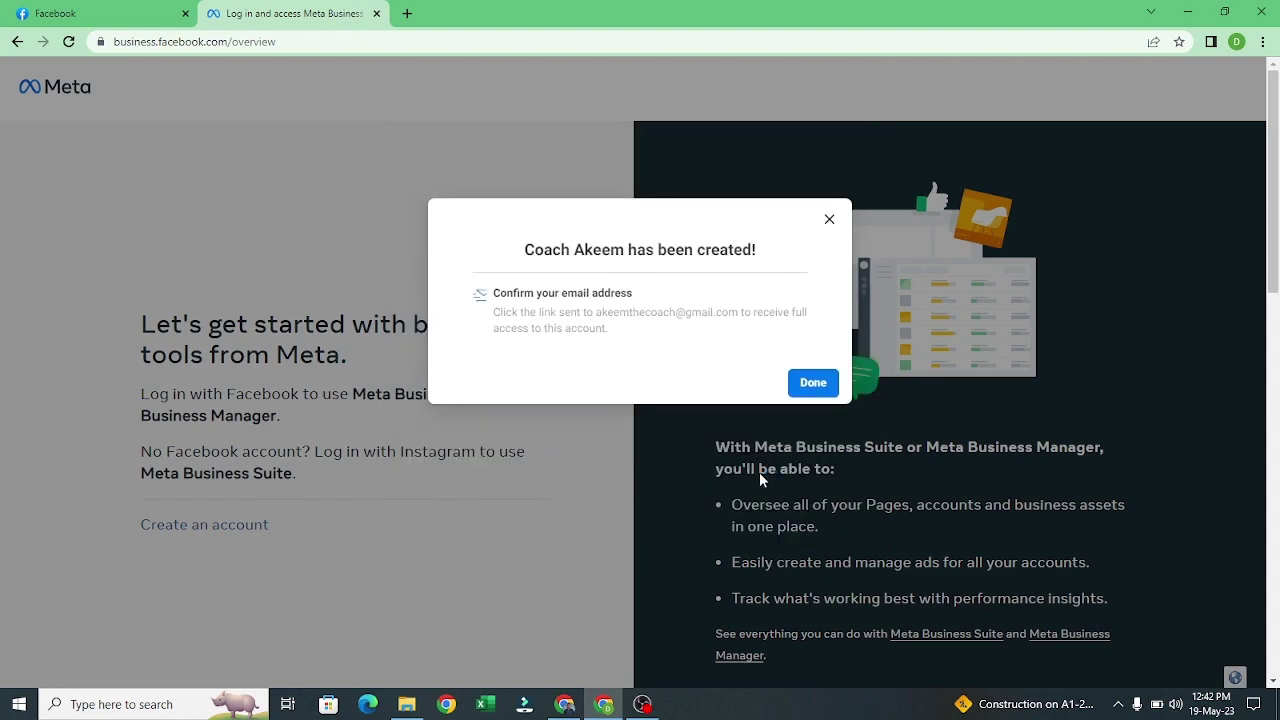
pyautogui.click(564, 704)
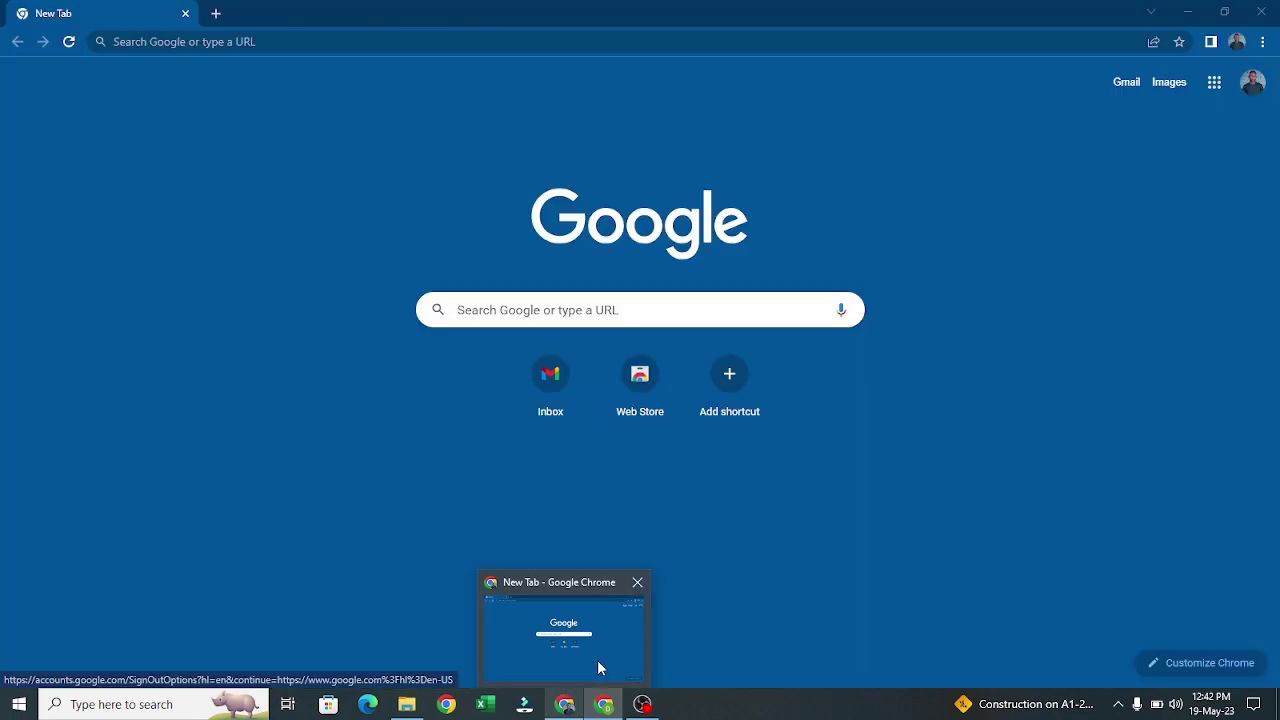
pyautogui.click(1126, 83)
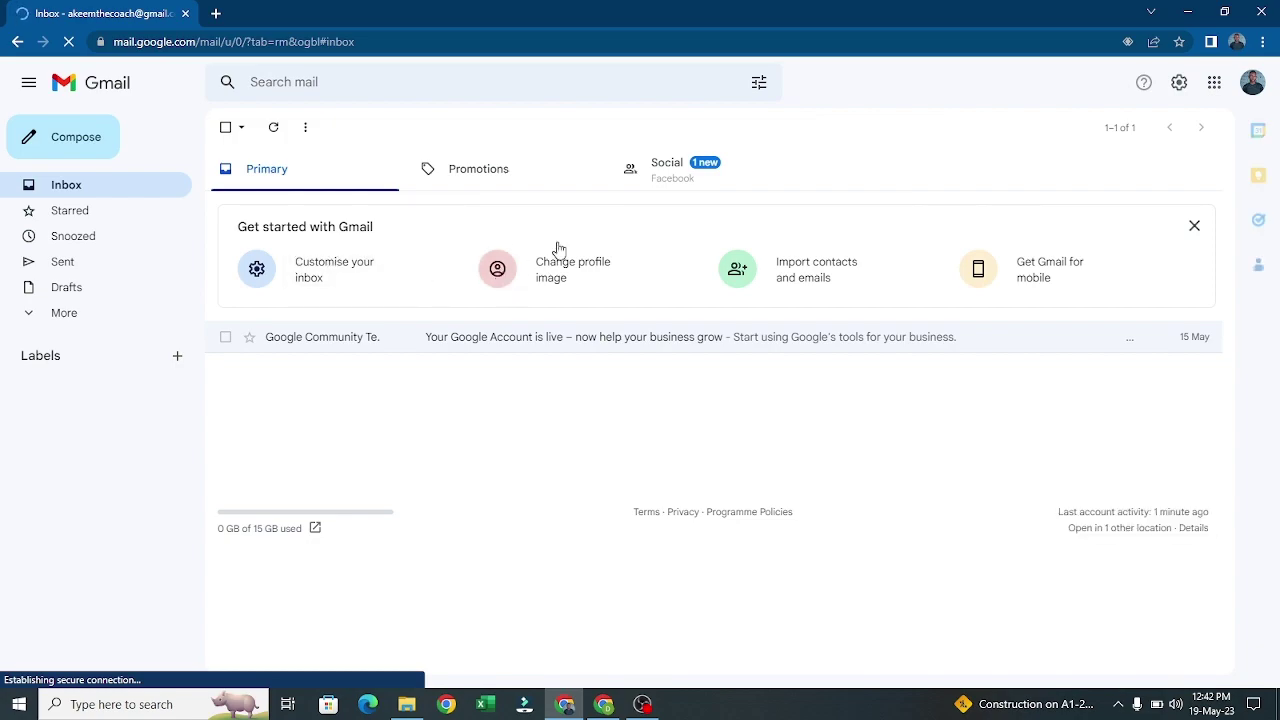
pyautogui.click(676, 192)
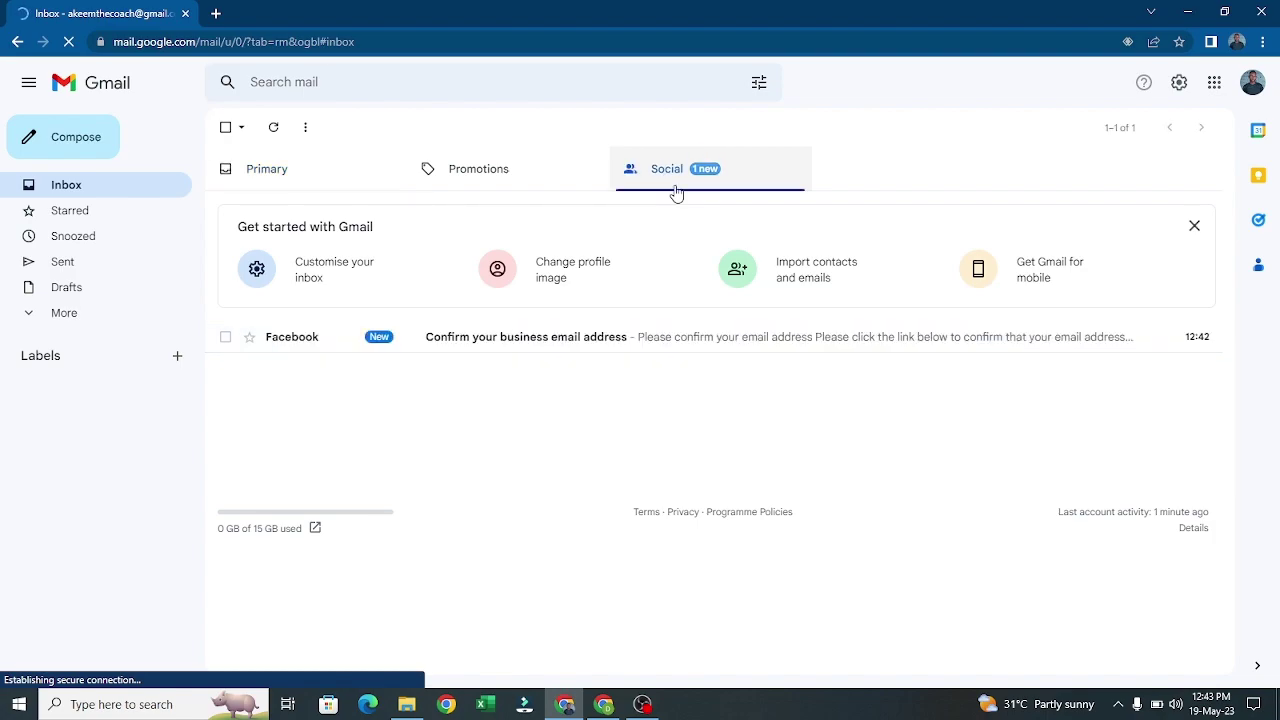
pyautogui.click(543, 350)
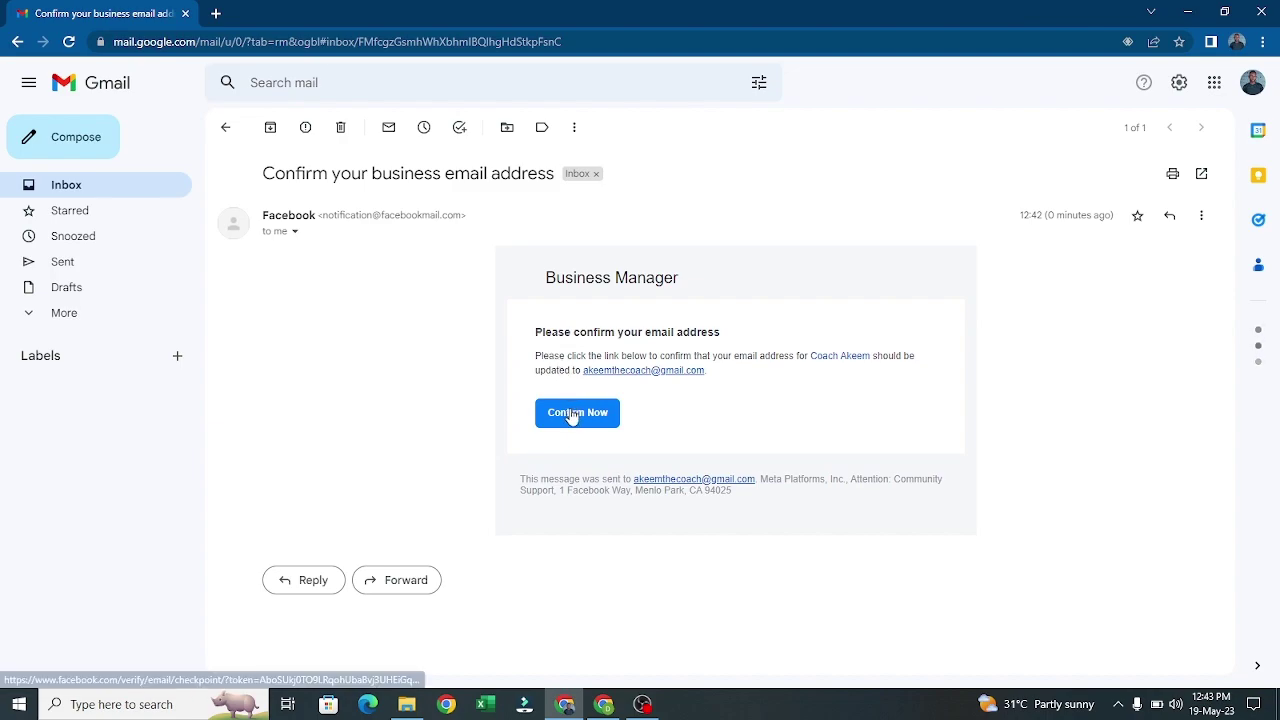
pyautogui.click(574, 414)
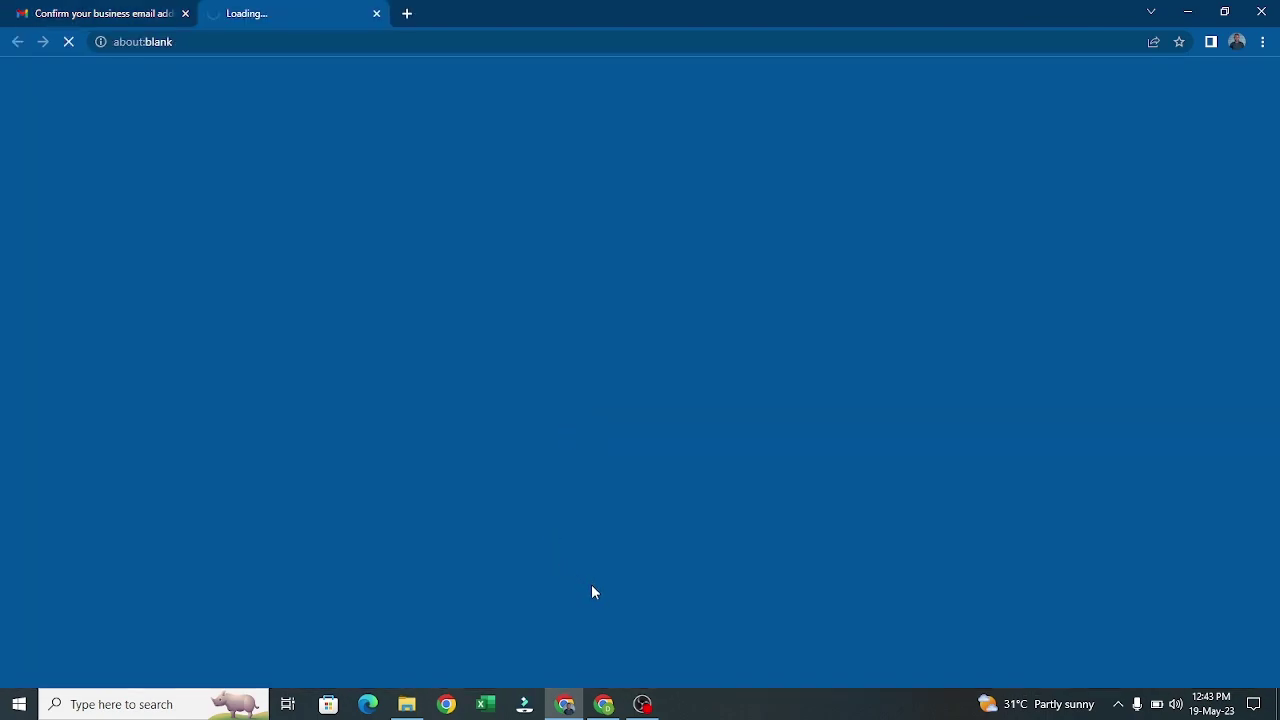
pyautogui.moveTo(603, 714)
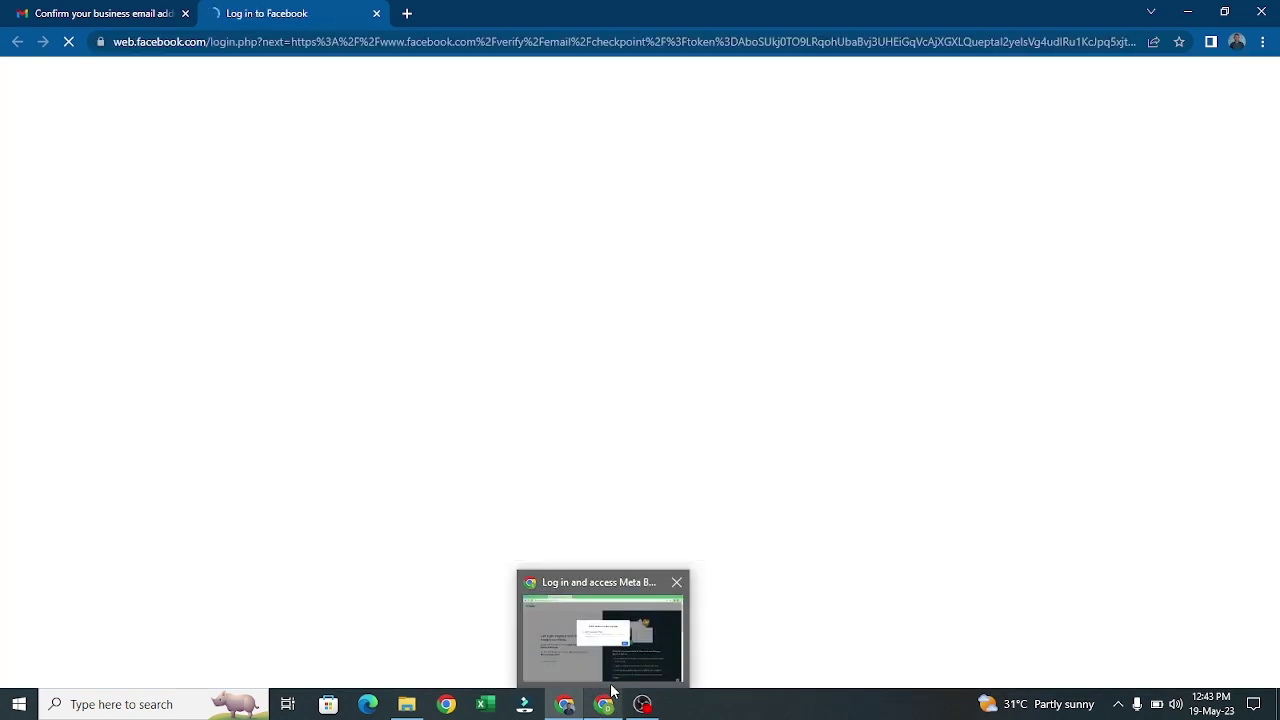
pyautogui.click(608, 700)
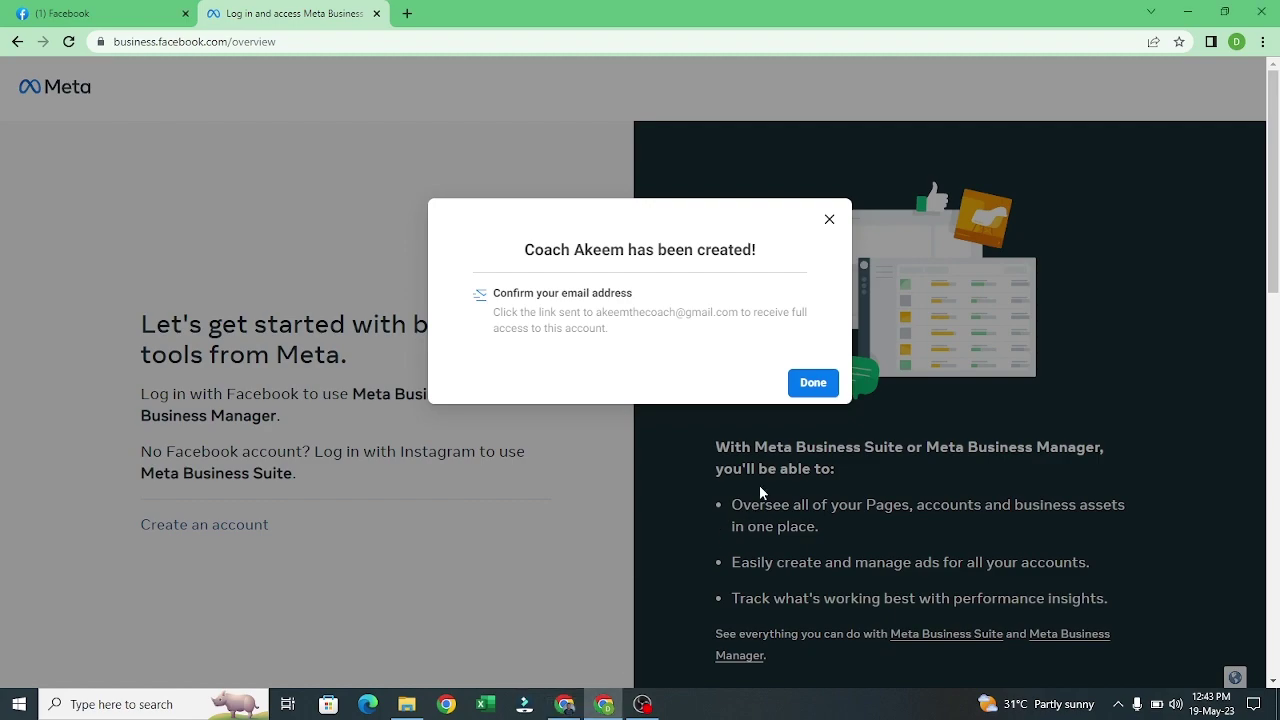
# Step: Close the account-created dialog with Done to continue to Meta Business Suite home
pyautogui.click(813, 383)
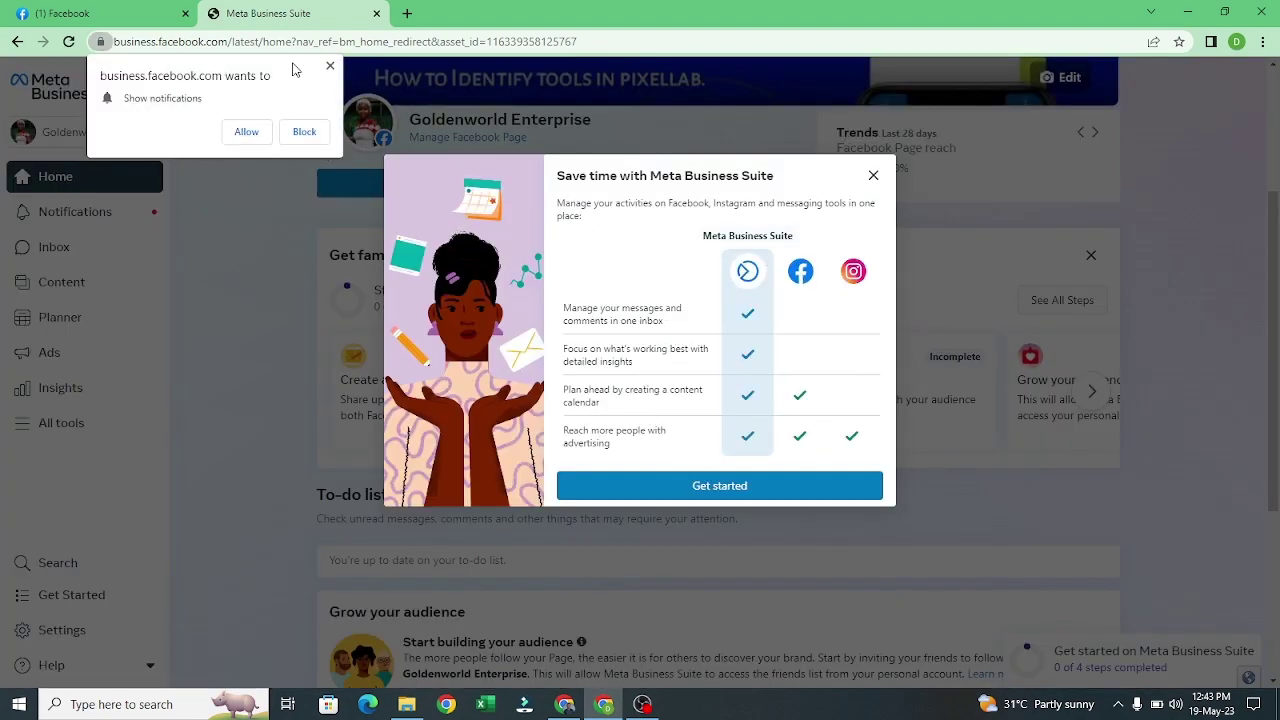
# Step: Dismiss the notifications prompt and welcome pop-up, then show the All tools panel
pyautogui.click(331, 66)
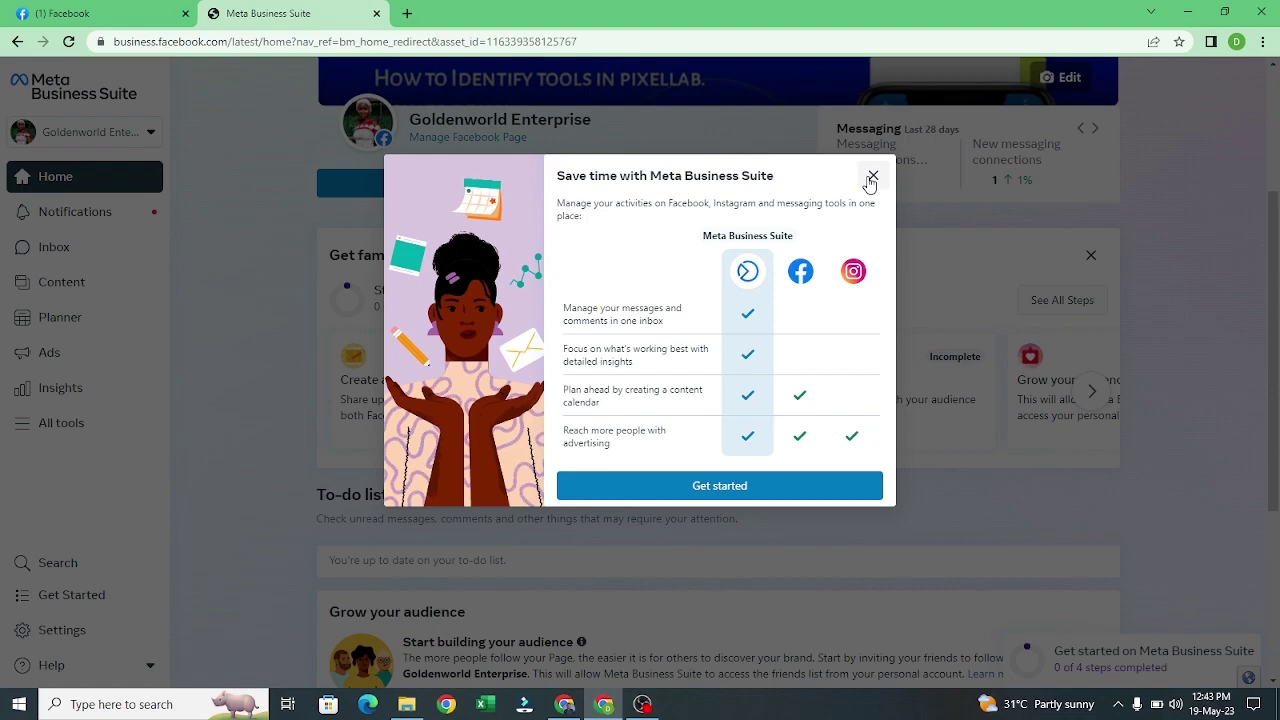
pyautogui.click(871, 177)
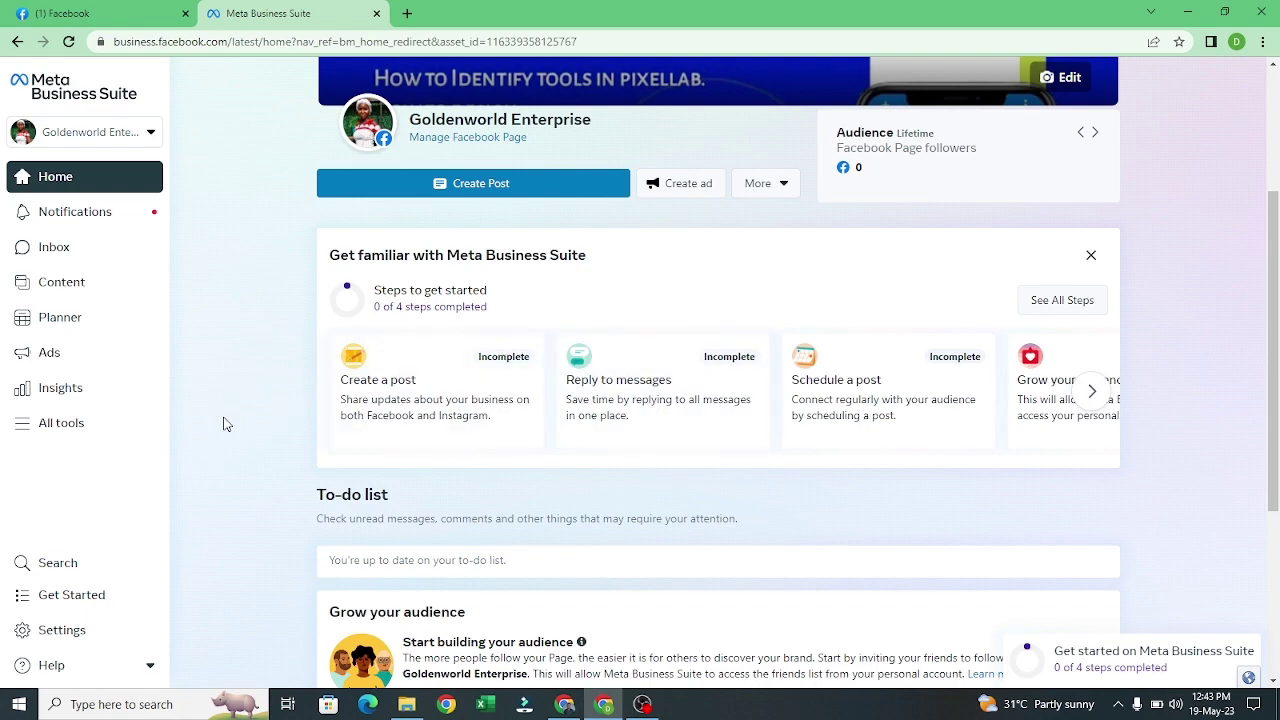
pyautogui.click(61, 424)
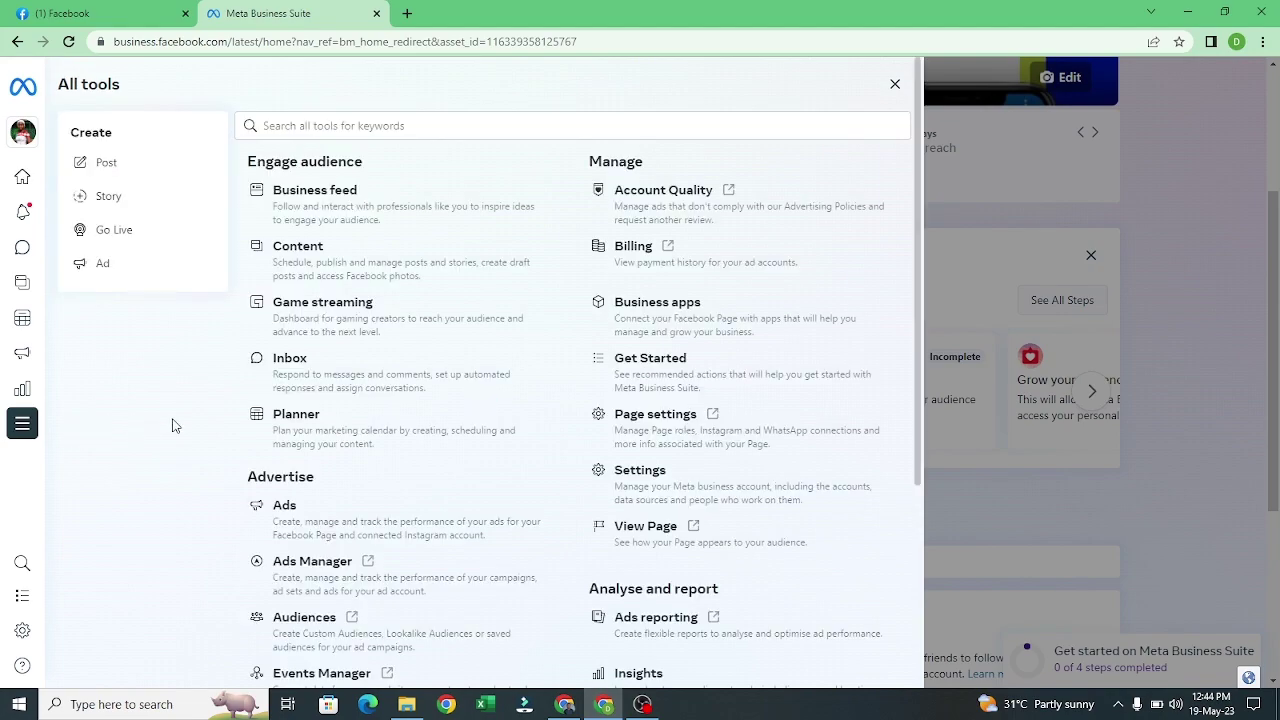
# Step: Open Ads Manager from the Advertise section of All tools
pyautogui.click(335, 570)
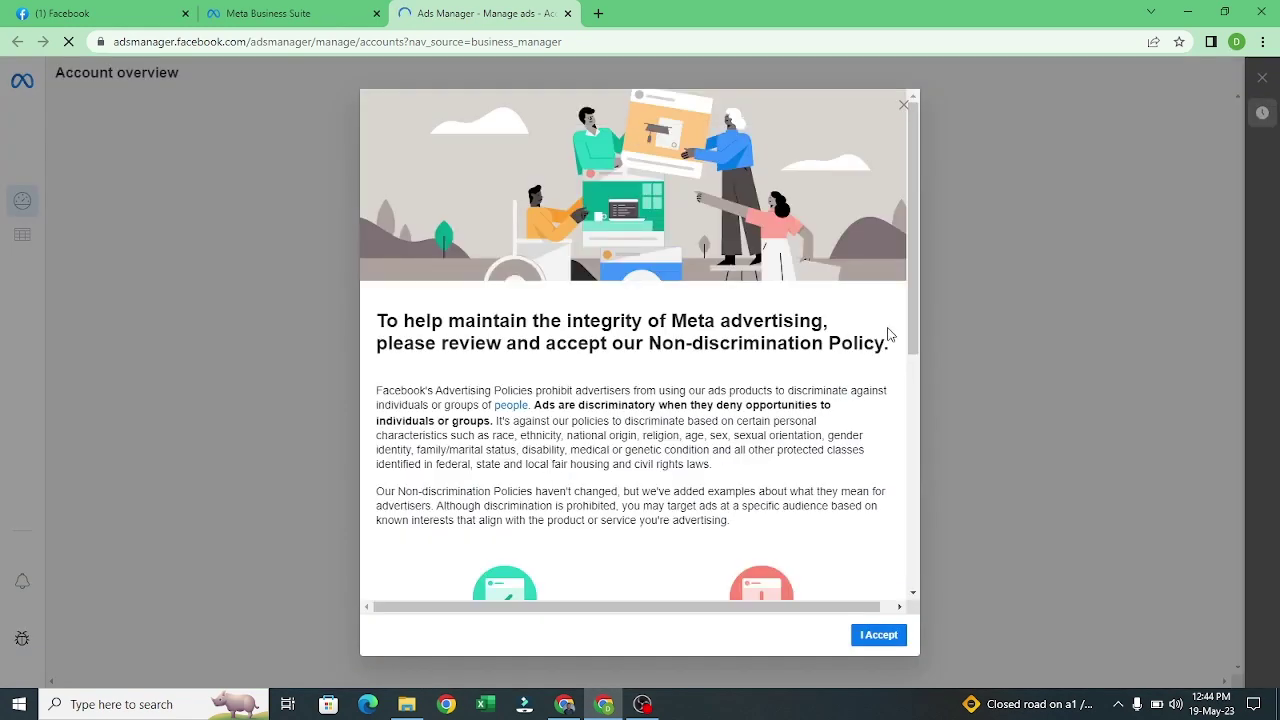
# Step: Scroll to the end of the Non-discrimination Policy and select I Accept
pyautogui.moveTo(911, 341); pyautogui.dragTo(878, 622)
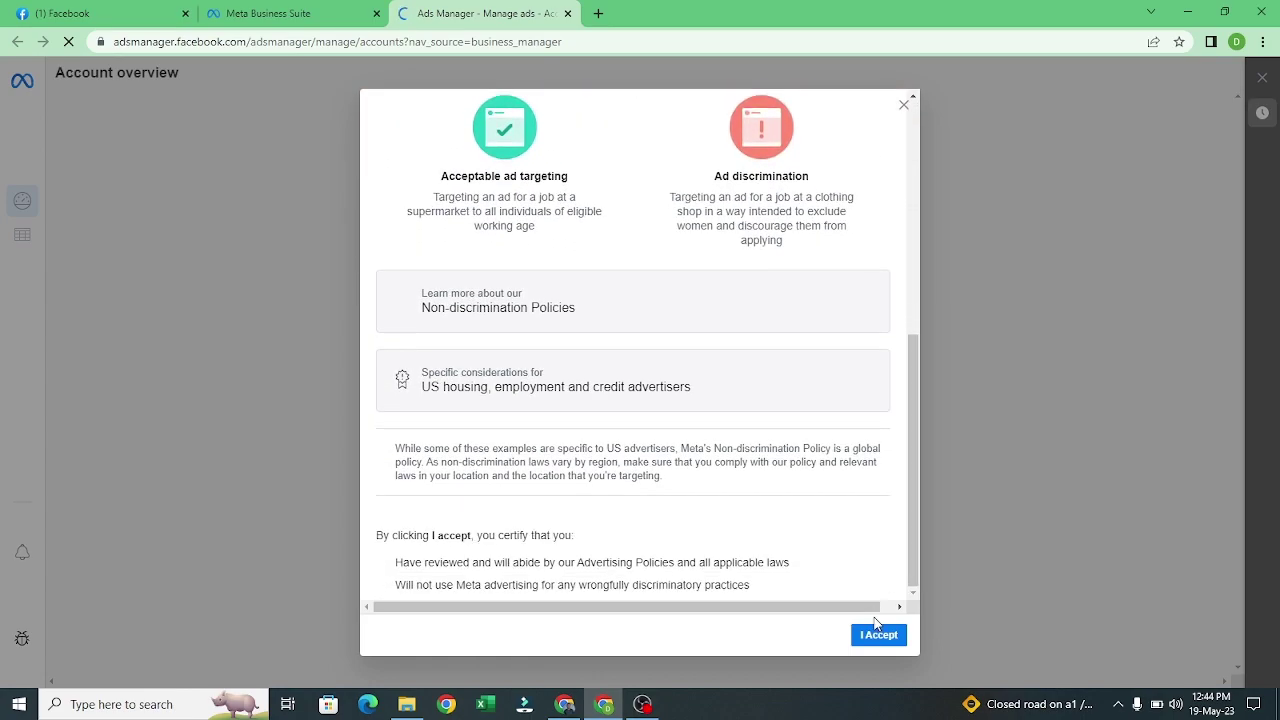
pyautogui.click(879, 636)
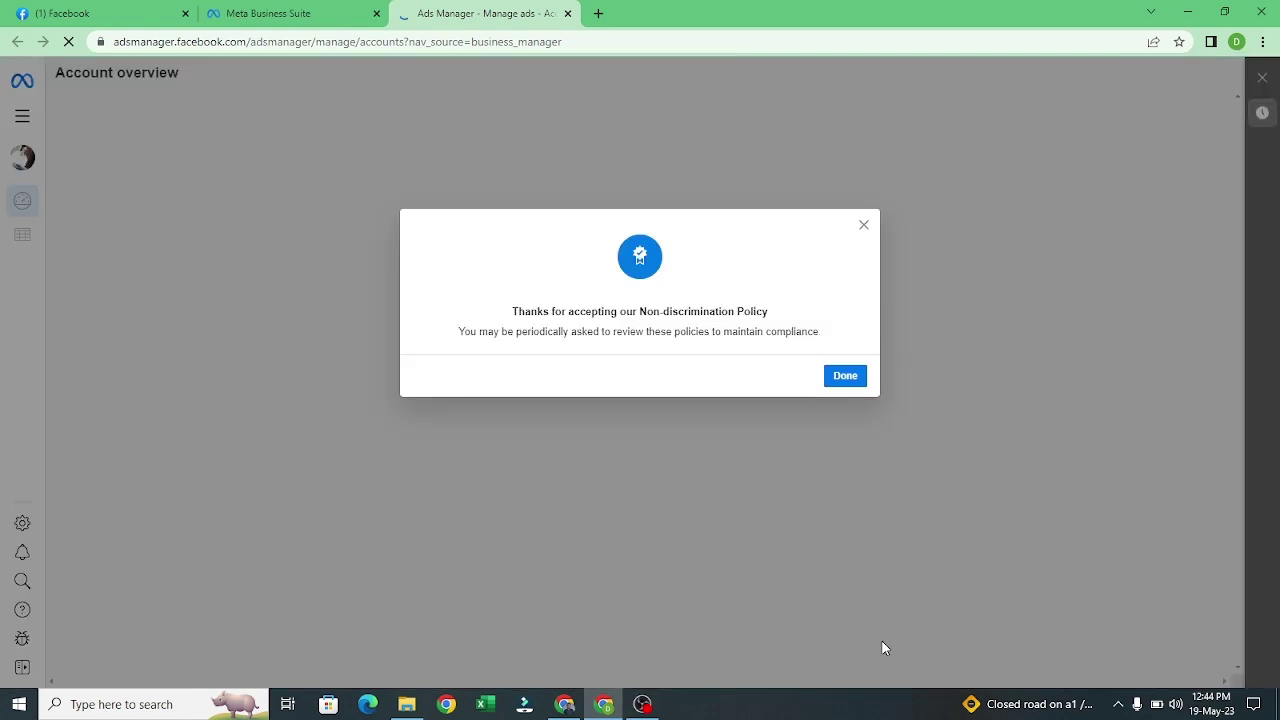
# Step: Close the 'Thanks for accepting' dialog with Done
pyautogui.click(858, 381)
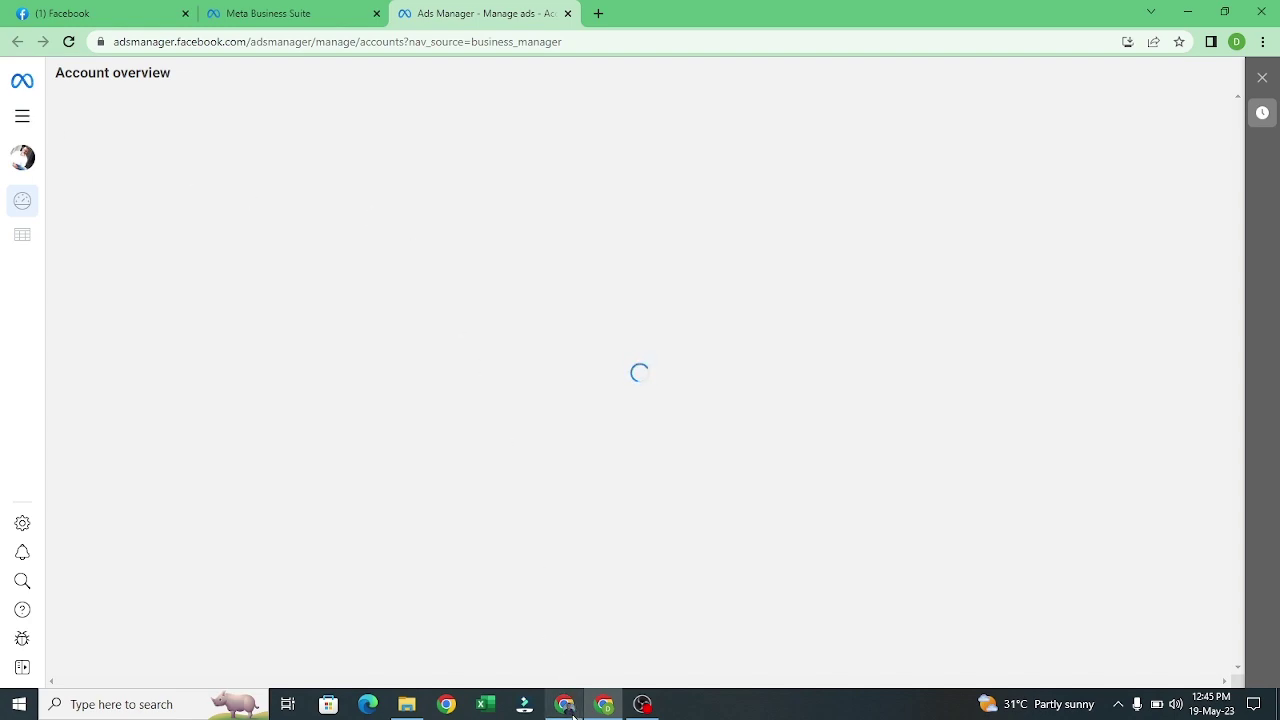
pyautogui.moveTo(570, 710)
pyautogui.click(598, 650)
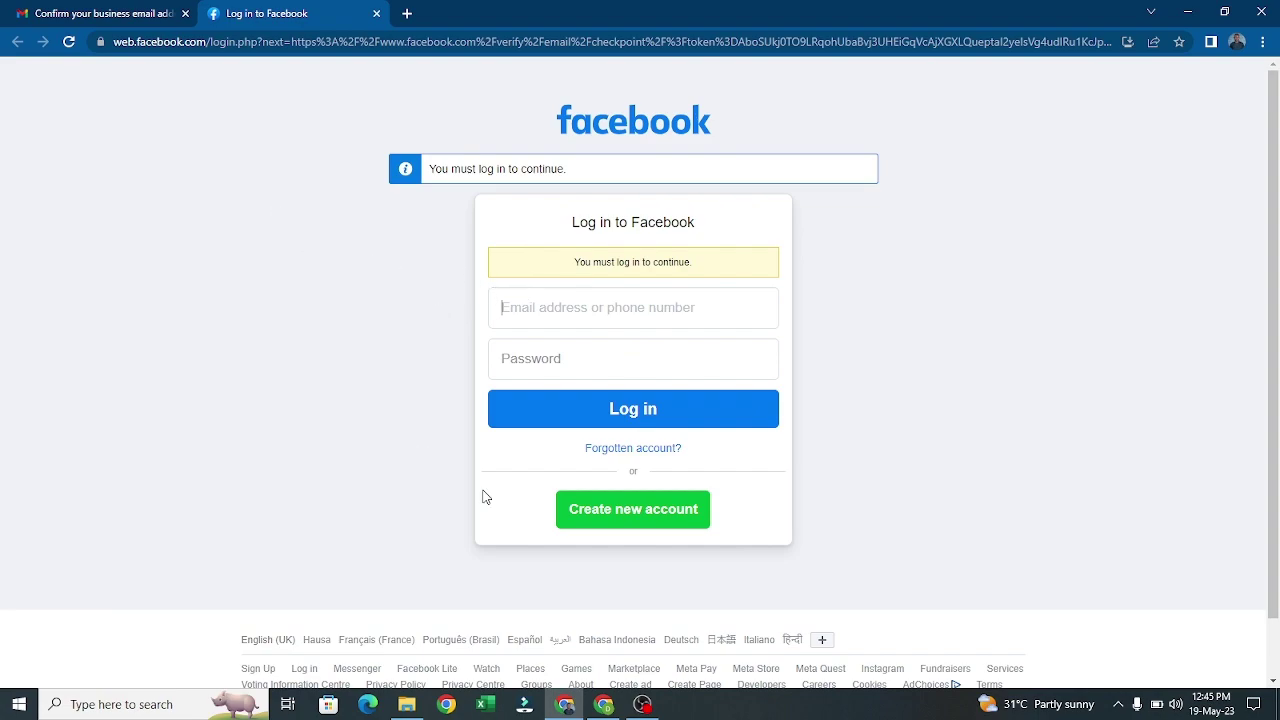
pyautogui.moveTo(603, 704)
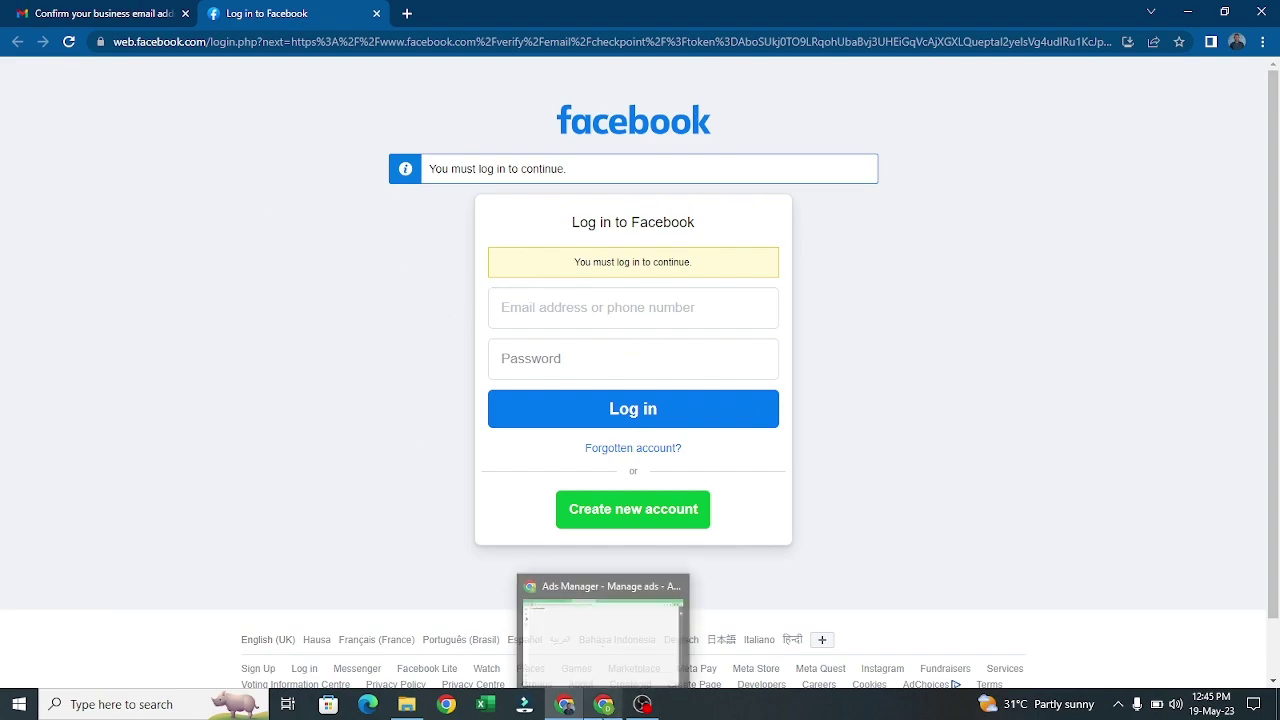
pyautogui.click(613, 668)
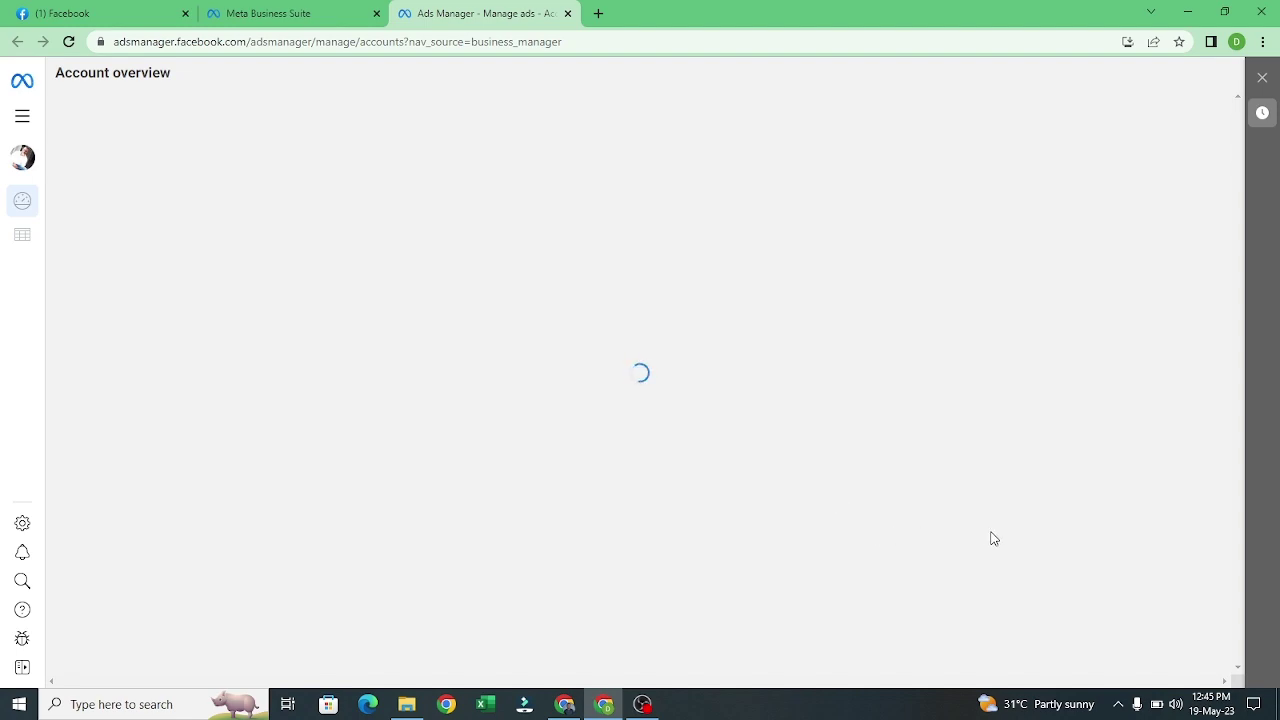
pyautogui.click(1118, 704)
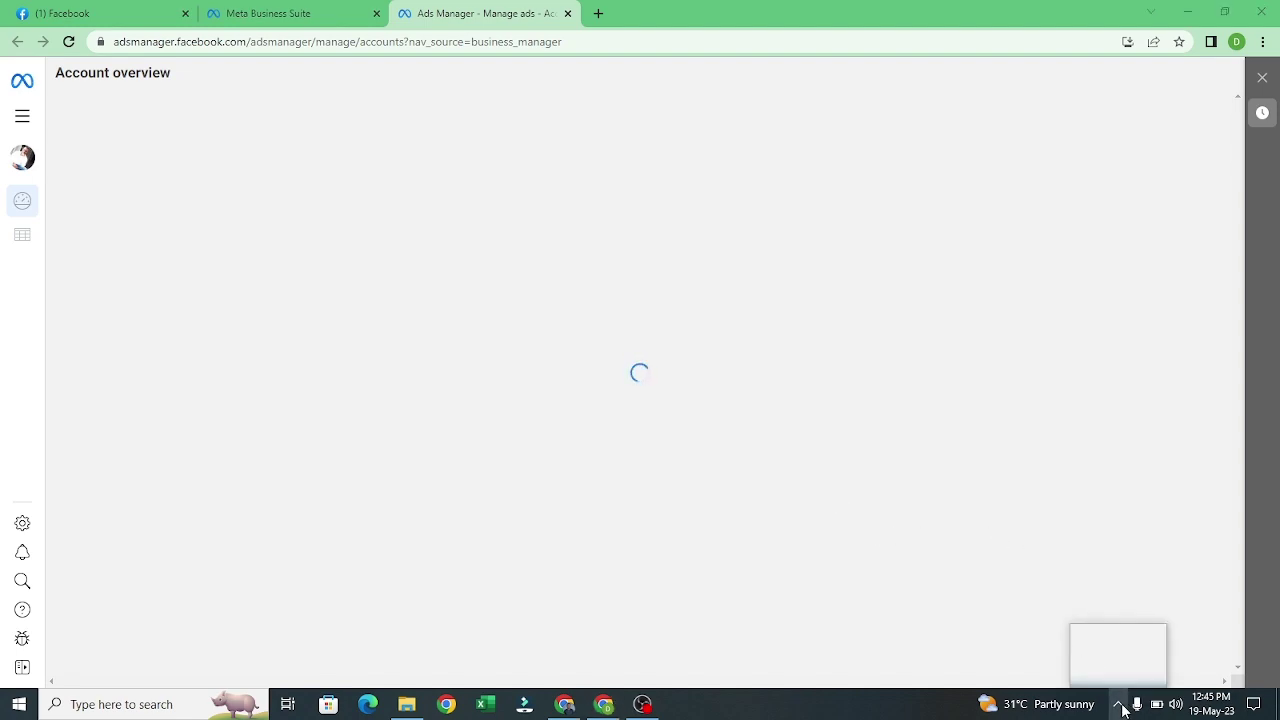